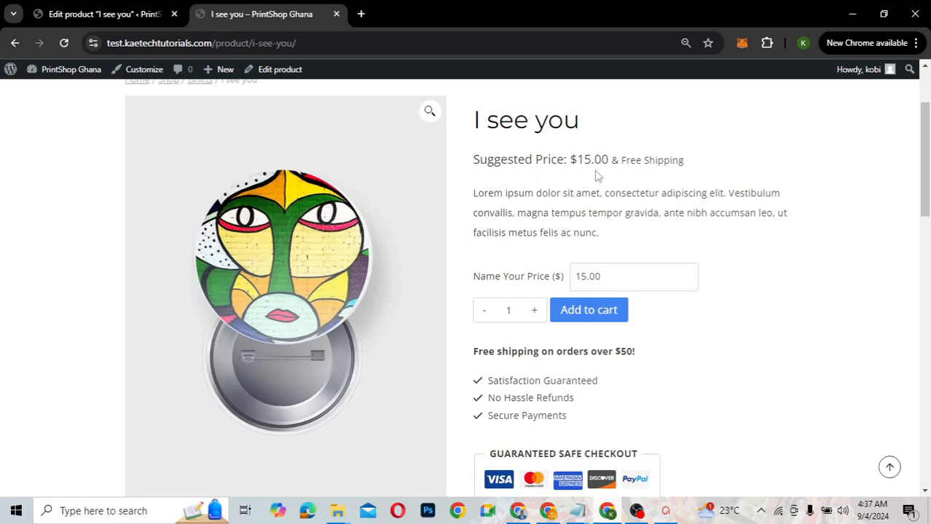
Change the I see you named price from 15.00 to 20.00 and add it to the cart
left_click(582, 277)
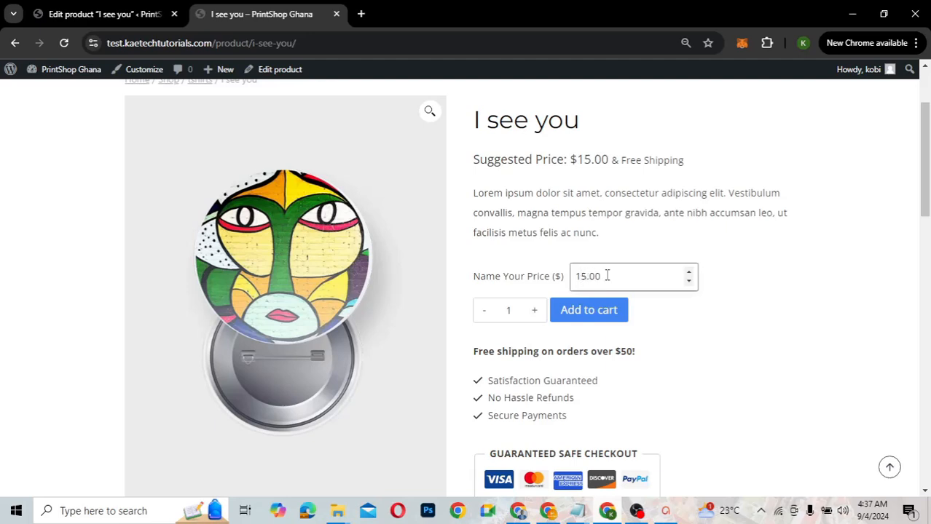
key("BackSpace")
key("BackSpace")
key("BackSpace")
key("BackSpace")
key("BackSpace")
type("20.00")
left_click(717, 308)
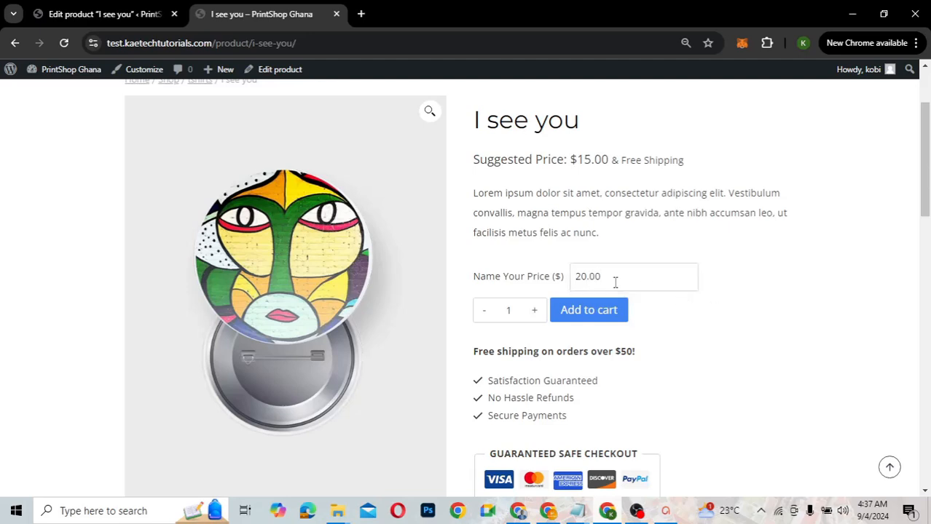
left_click(588, 315)
Change the named price to 2000.00 and try adding it to the cart again
left_click(586, 277)
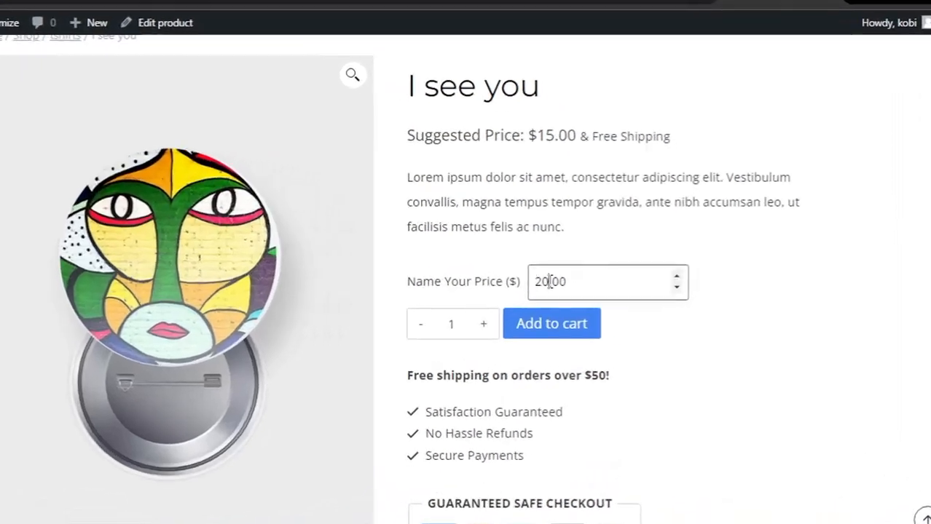
key("BackSpace")
key("BackSpace")
type("2000")
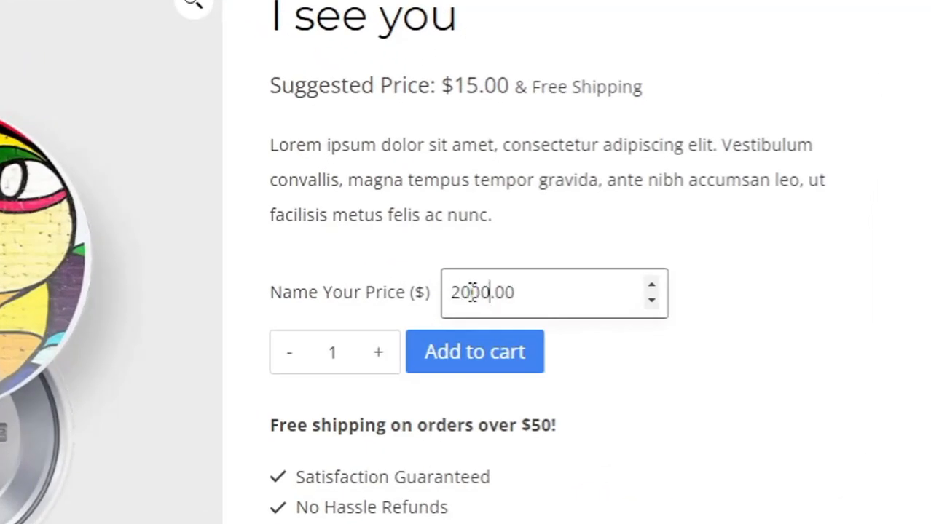
left_click(490, 356)
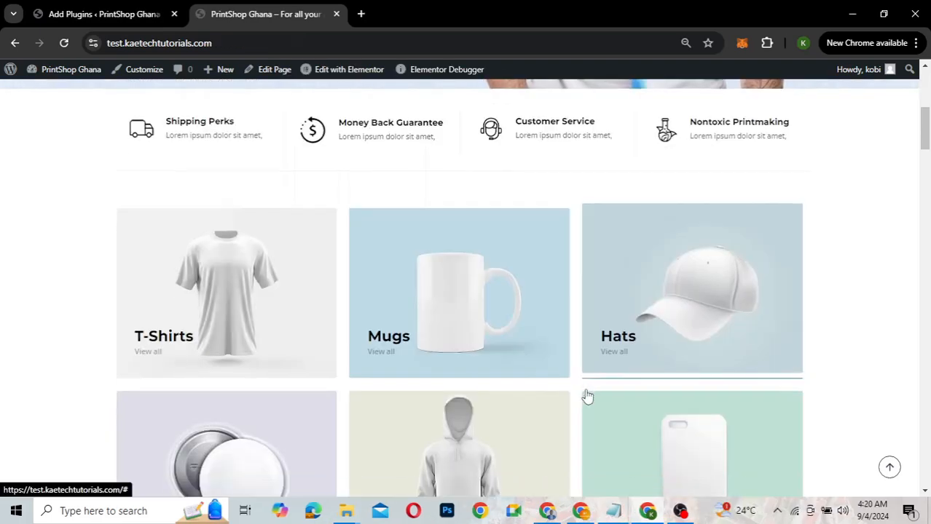
scroll(584, 394, "up", 5)
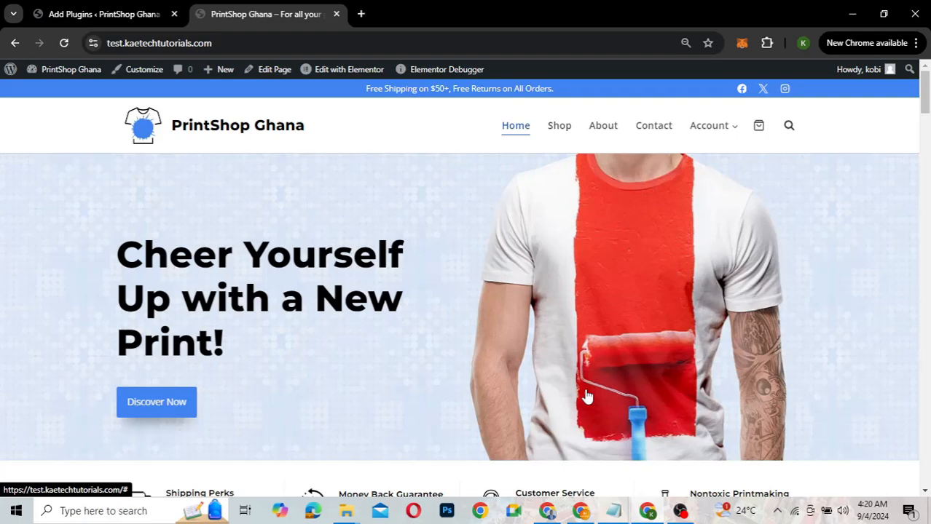
scroll(587, 396, "down", 6)
scroll(587, 395, "down", 5)
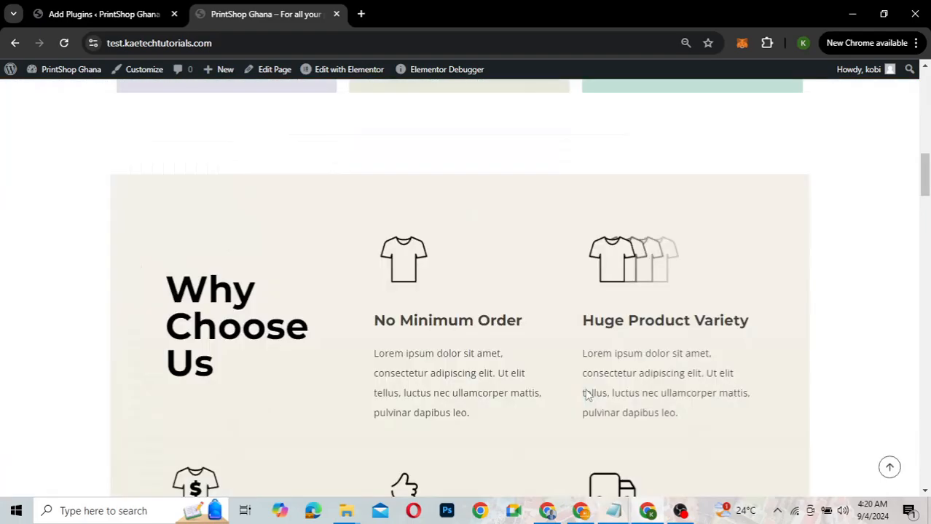
scroll(587, 394, "down", 3)
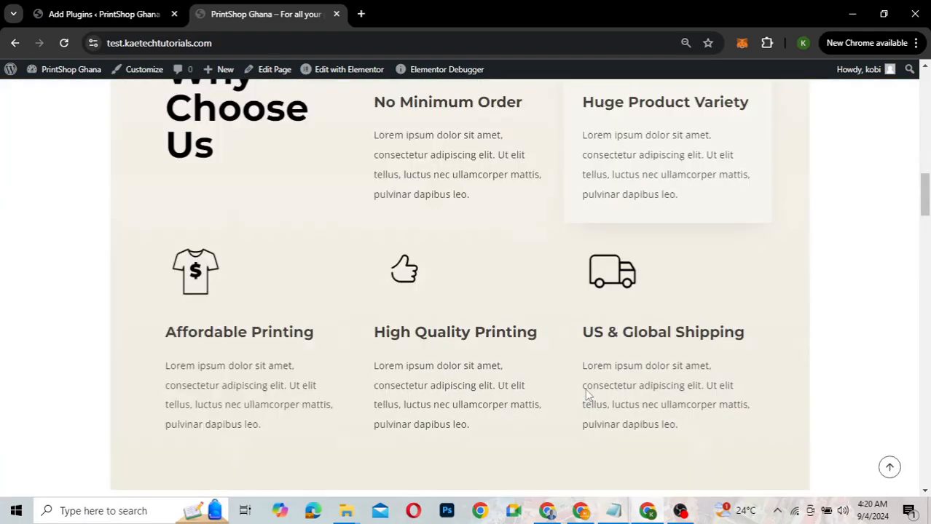
scroll(587, 394, "down", 8)
scroll(587, 395, "up", 6)
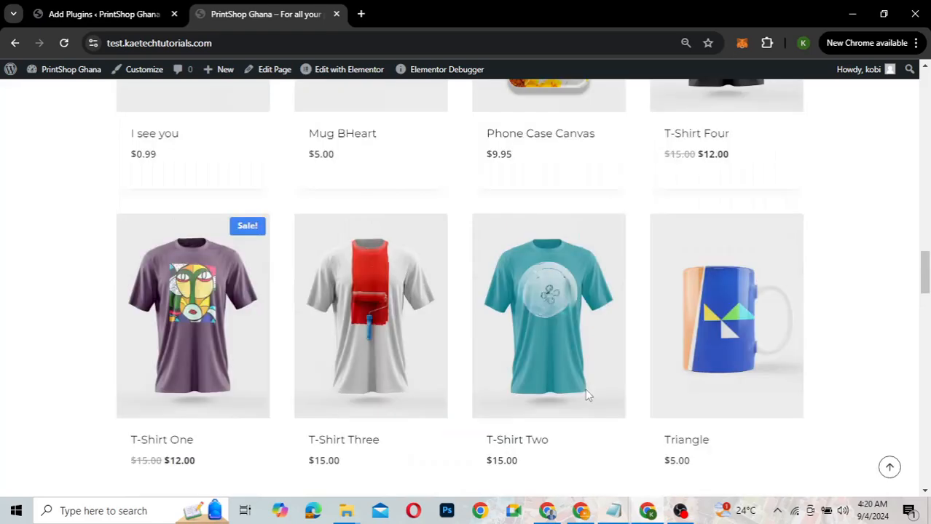
scroll(587, 395, "up", 8)
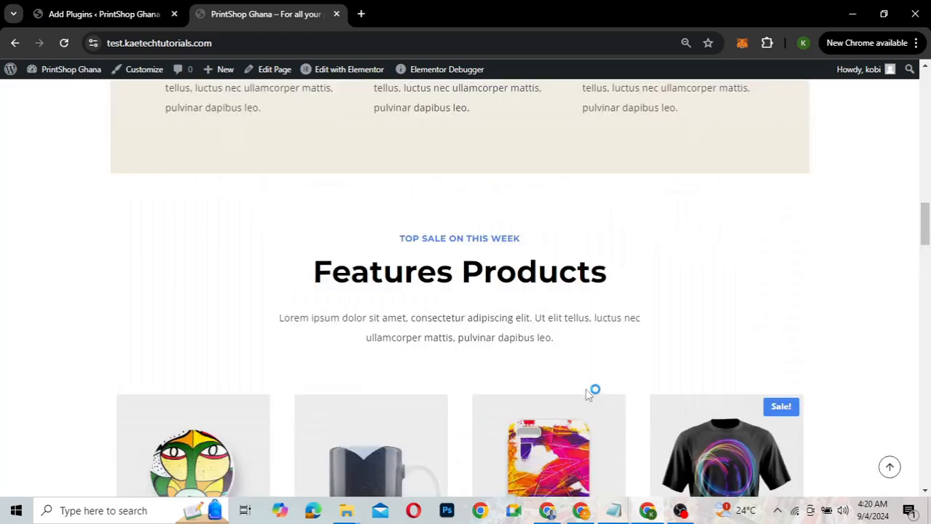
scroll(587, 395, "up", 3)
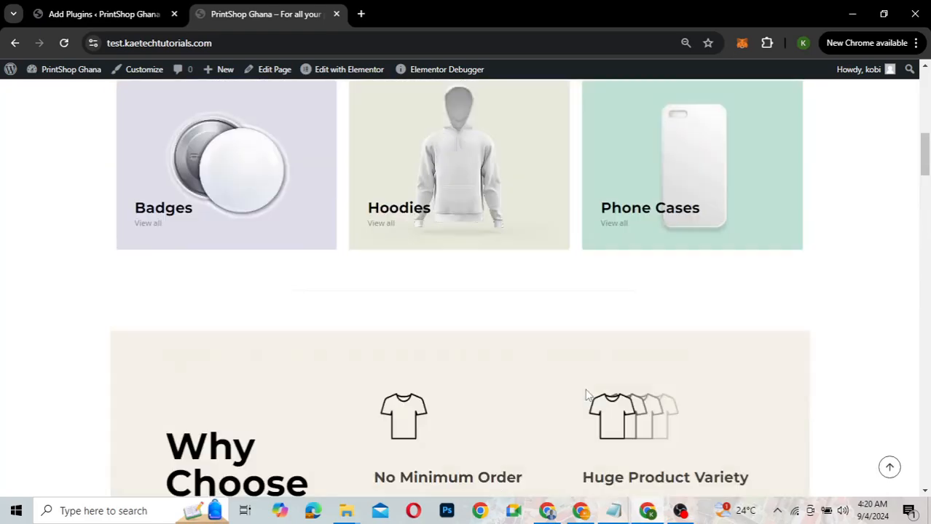
scroll(587, 395, "up", 4)
scroll(587, 396, "up", 4)
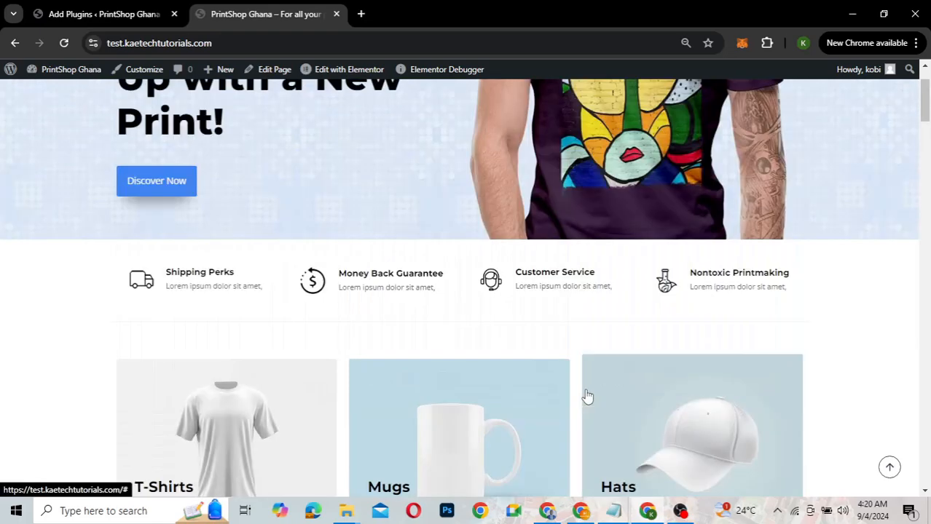
scroll(587, 395, "down", 8)
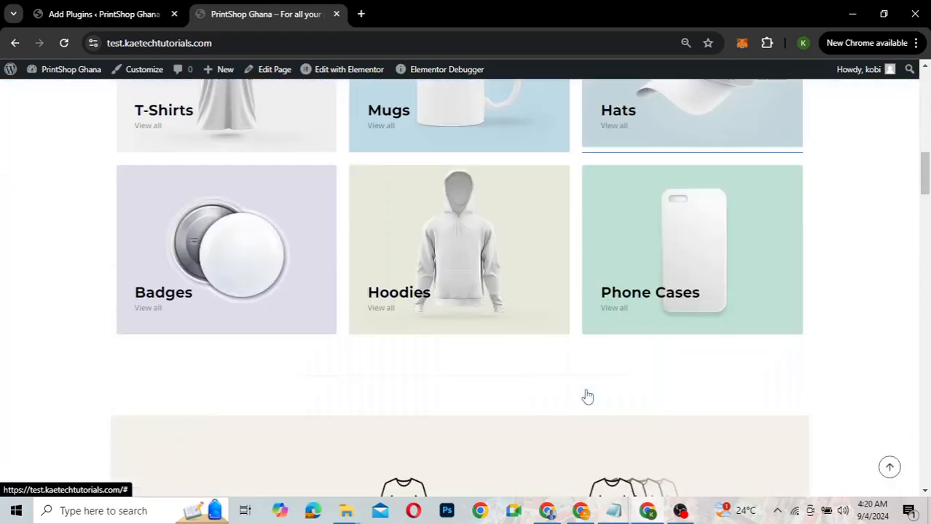
scroll(587, 396, "down", 5)
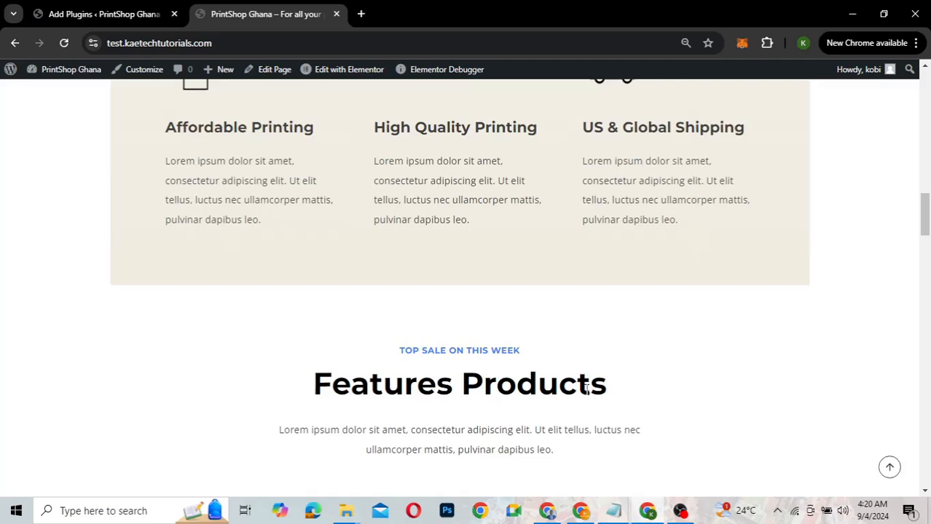
scroll(587, 393, "down", 3)
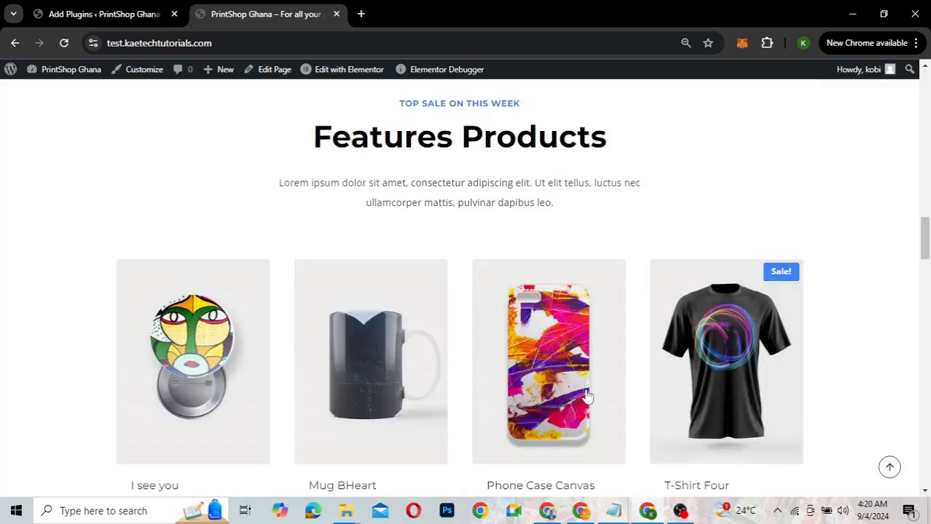
scroll(587, 395, "down", 3)
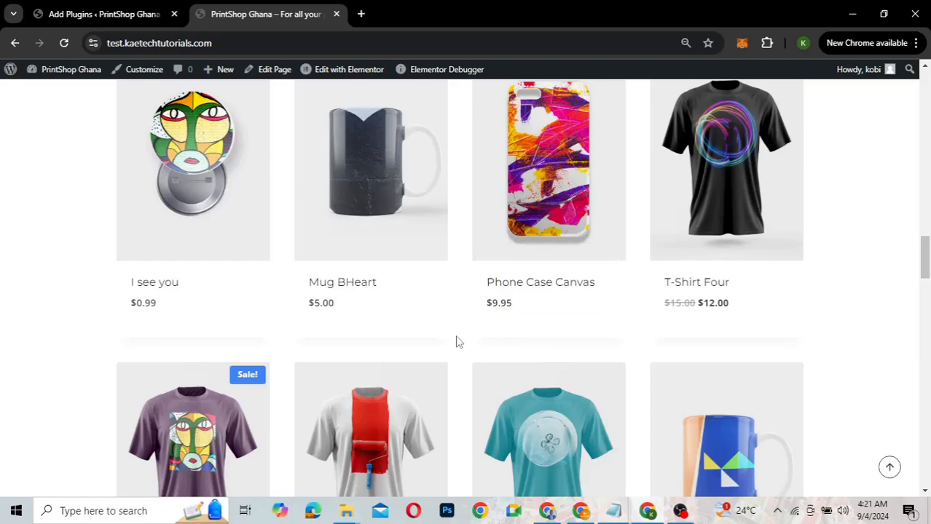
Search the plugin directory for 'name your price' from the Add Plugins page
left_click(129, 20)
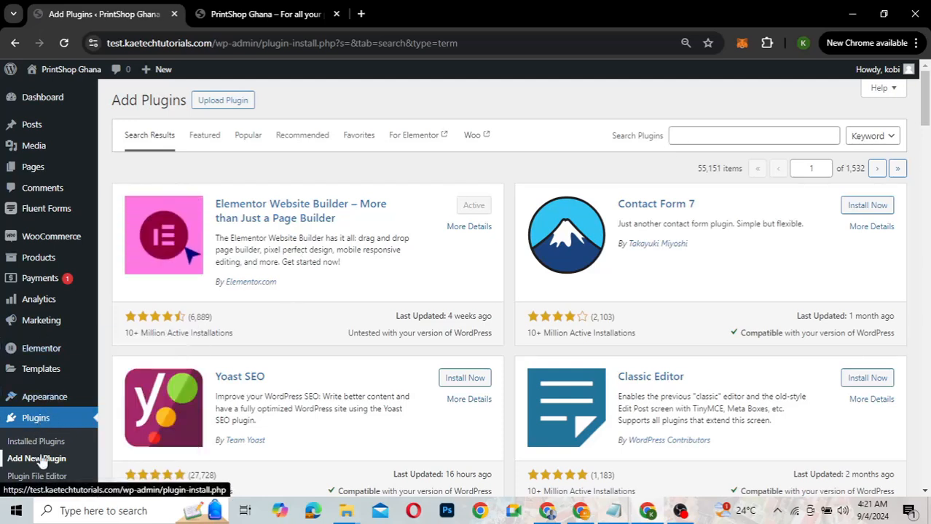
left_click(699, 135)
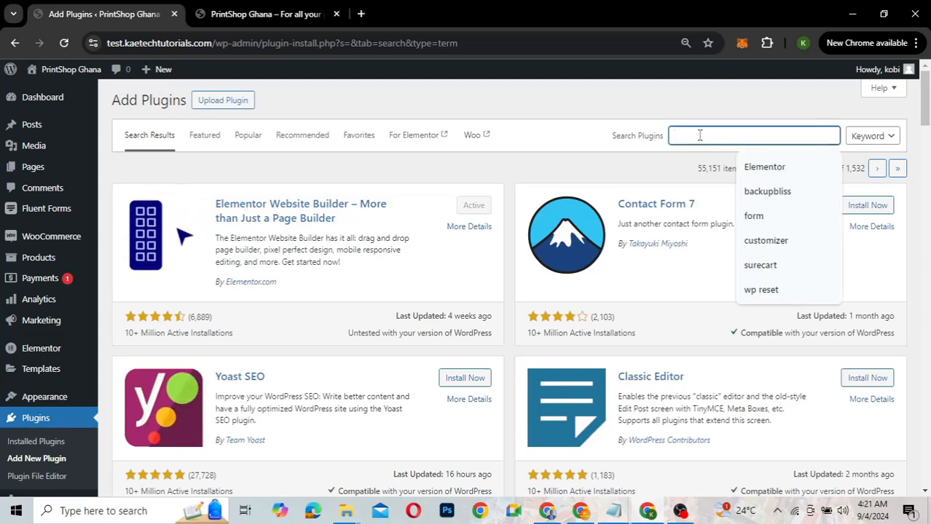
type("name c")
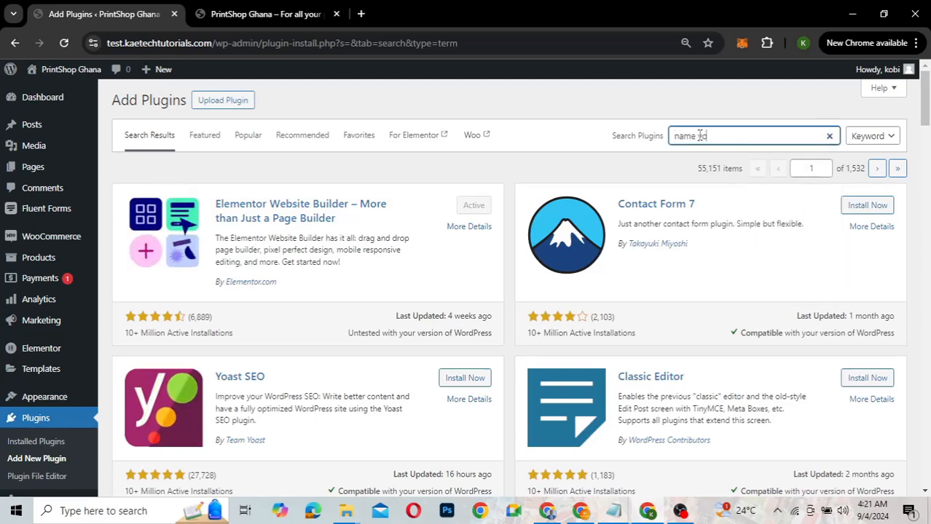
type("ur pr")
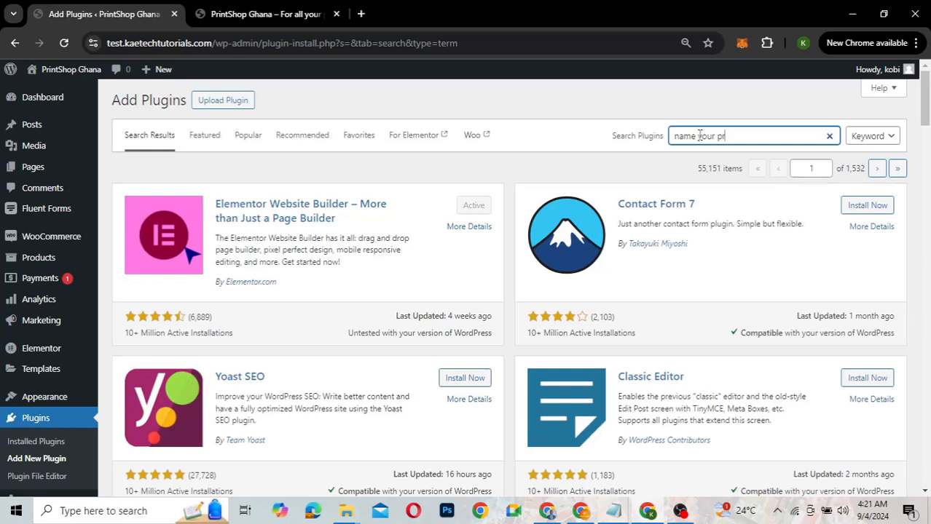
type("ice")
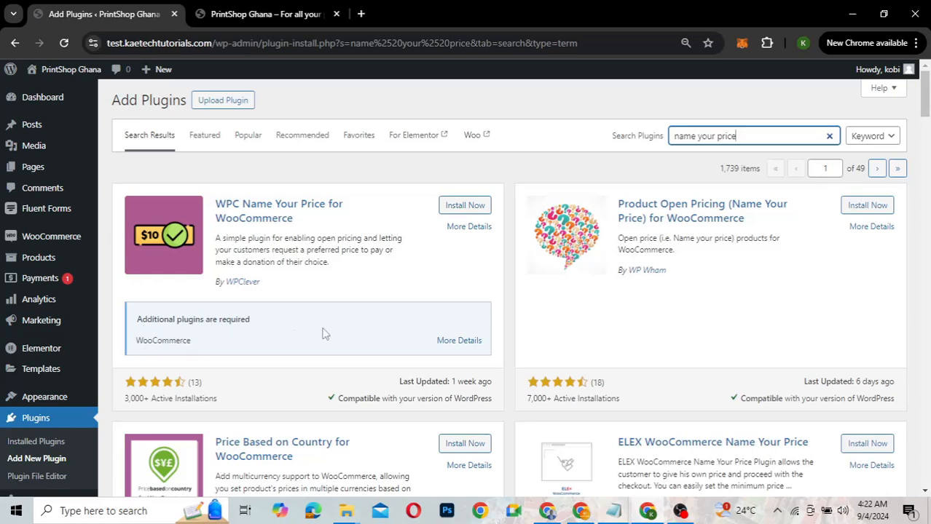
left_click(470, 206)
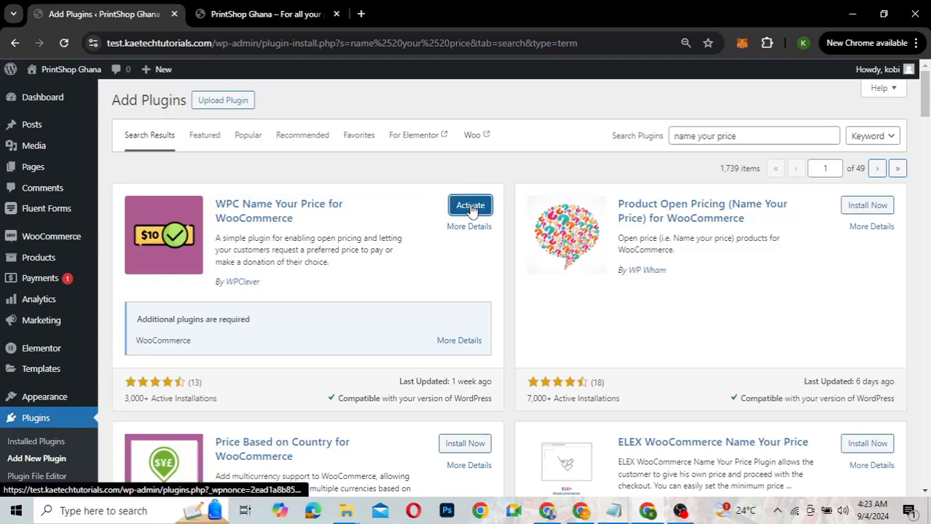
left_click(486, 209)
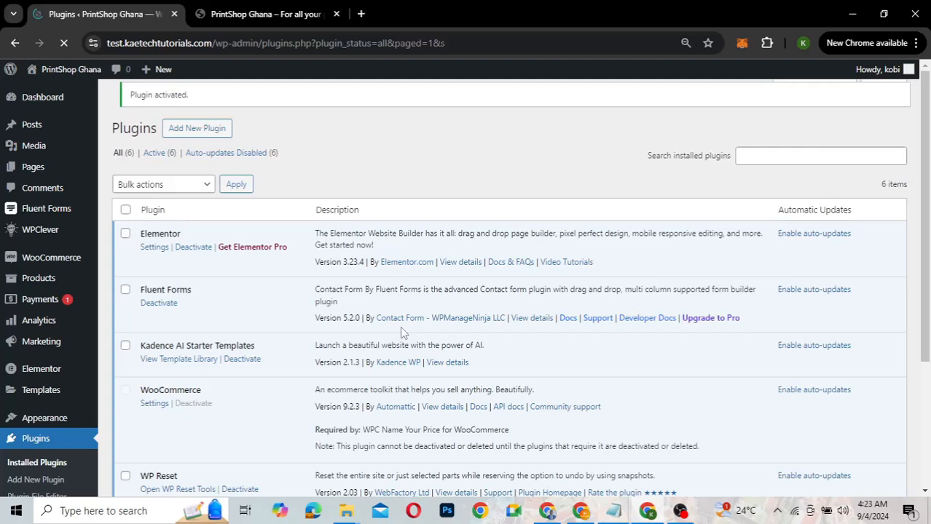
scroll(400, 326, "down", 3)
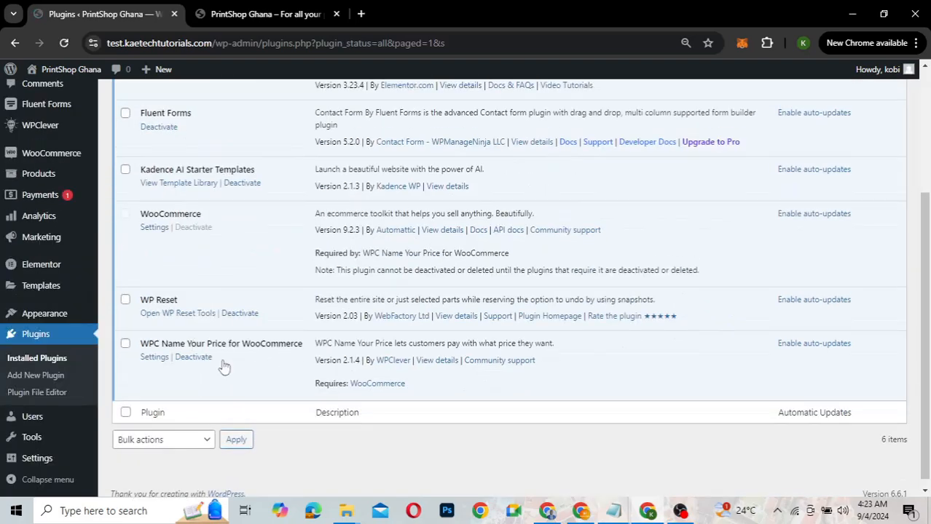
Open the WPC Name Your Price for WooCommerce settings and scroll to the Price input section
left_click(149, 359)
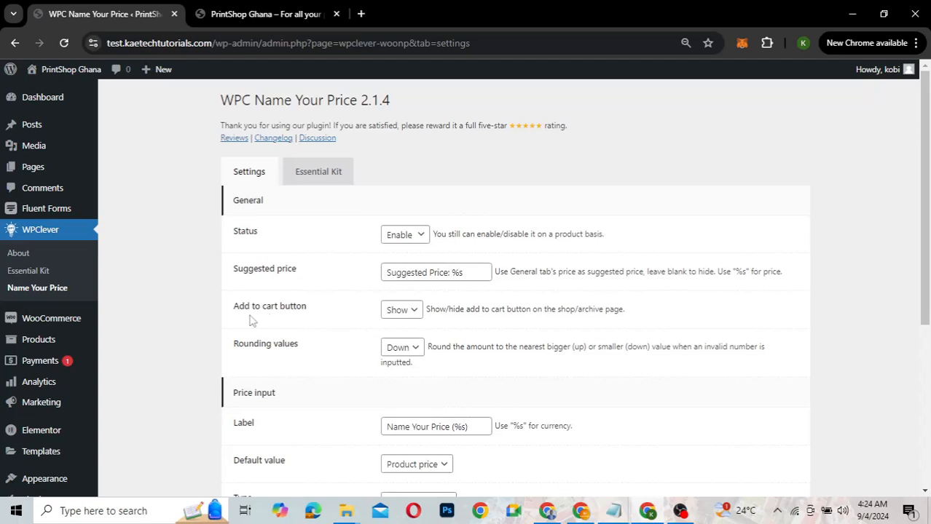
scroll(297, 385, "down", 1)
scroll(298, 385, "down", 2)
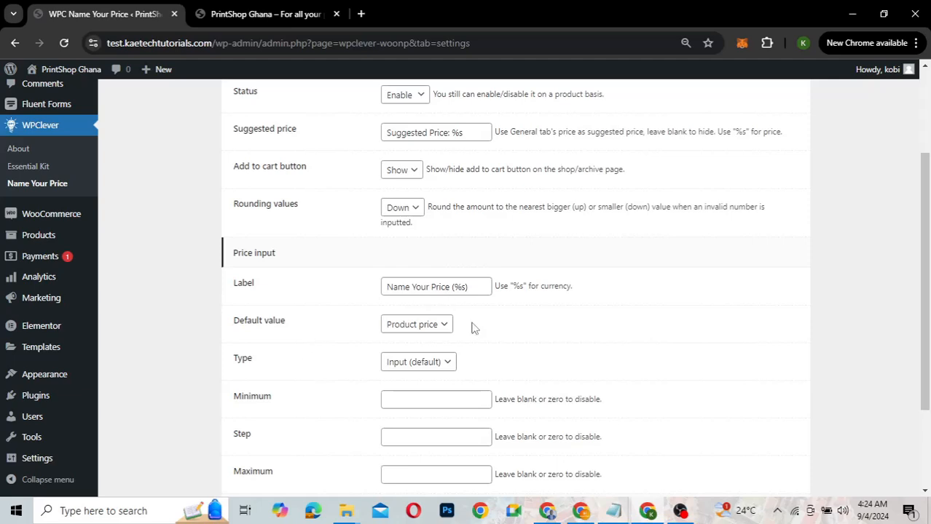
scroll(472, 324, "down", 2)
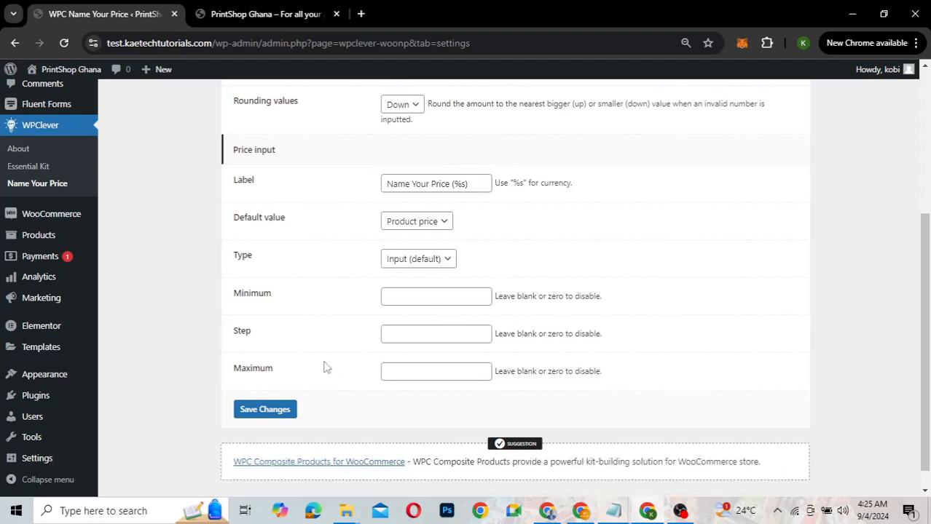
Keep the price input Type as Input and enter 10 as the minimum
left_click(430, 262)
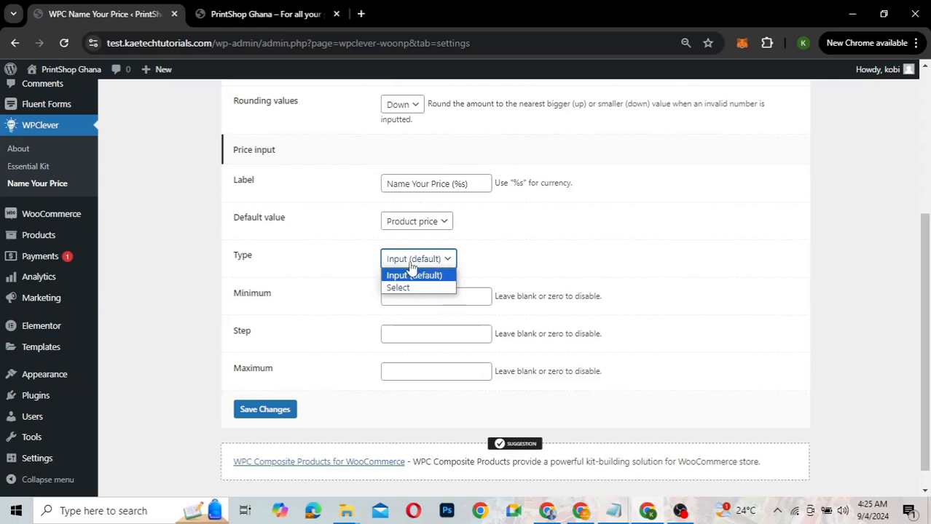
left_click(420, 268)
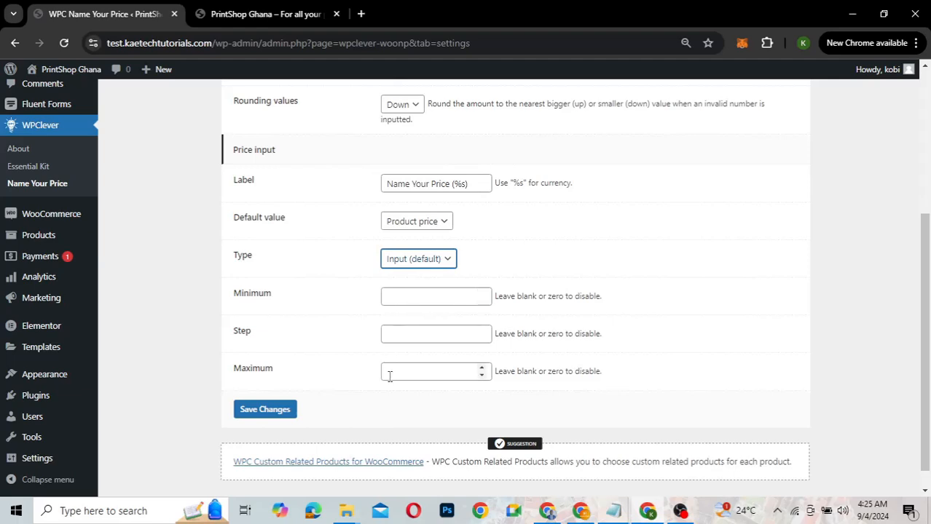
left_click(397, 295)
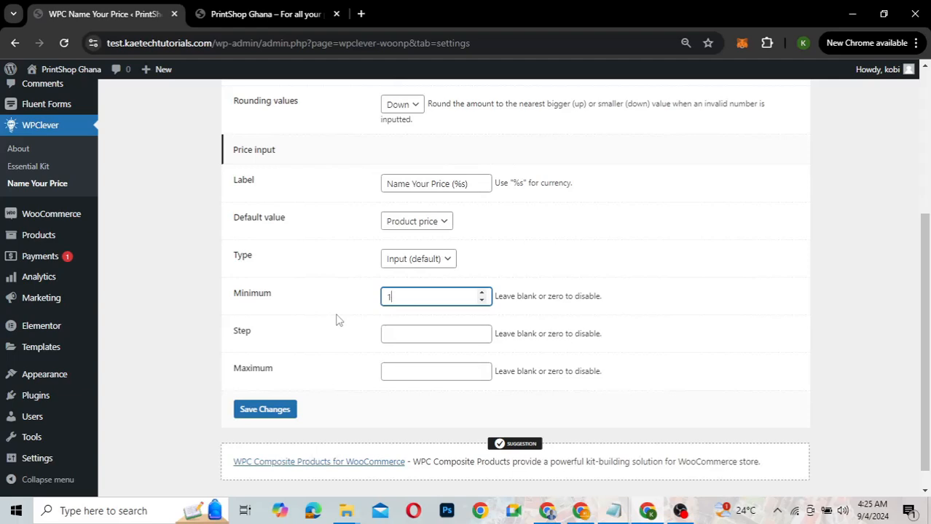
scroll(337, 321, "down", 1)
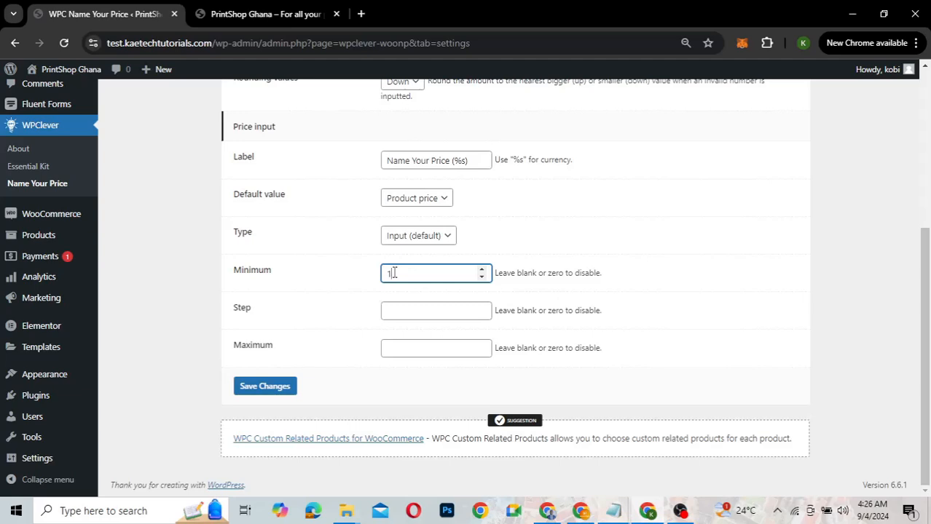
type("0")
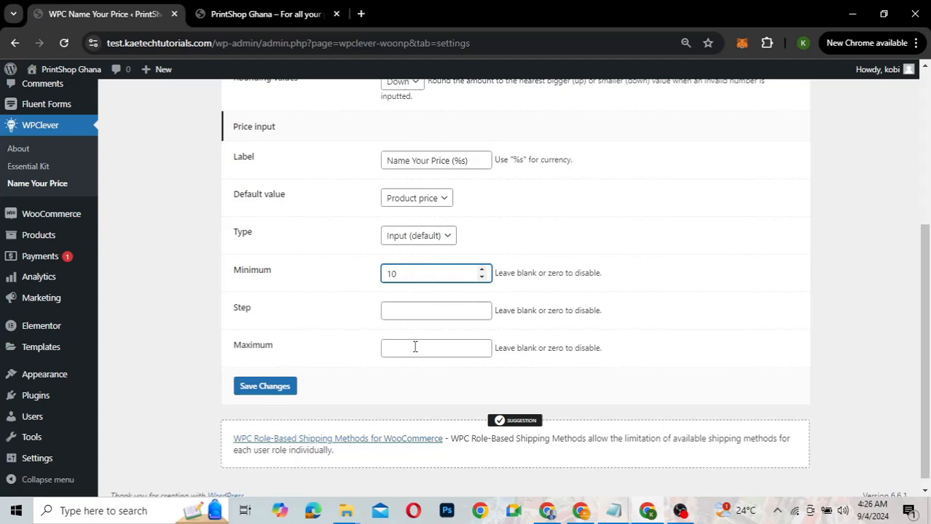
Save the Name Your Price settings and check for the Settings updated notice
left_click(278, 391)
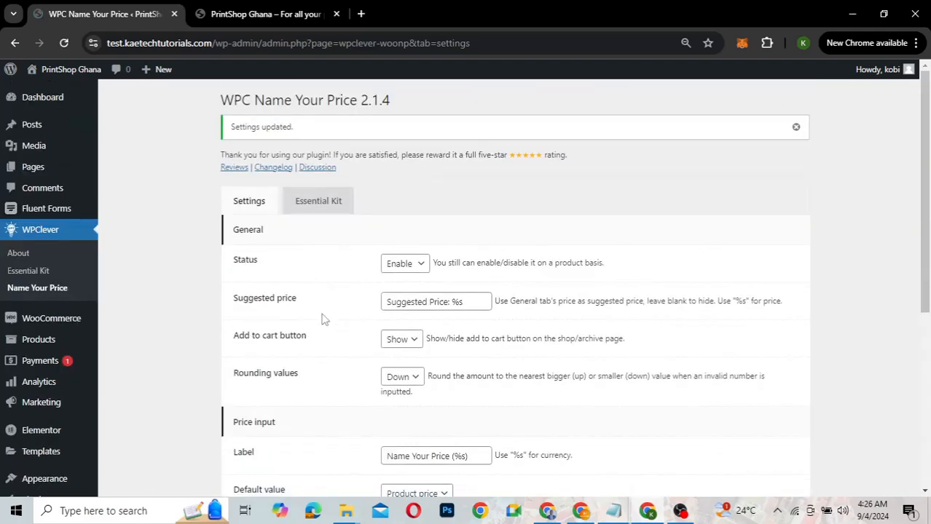
scroll(324, 319, "down", 2)
scroll(321, 316, "up", 2)
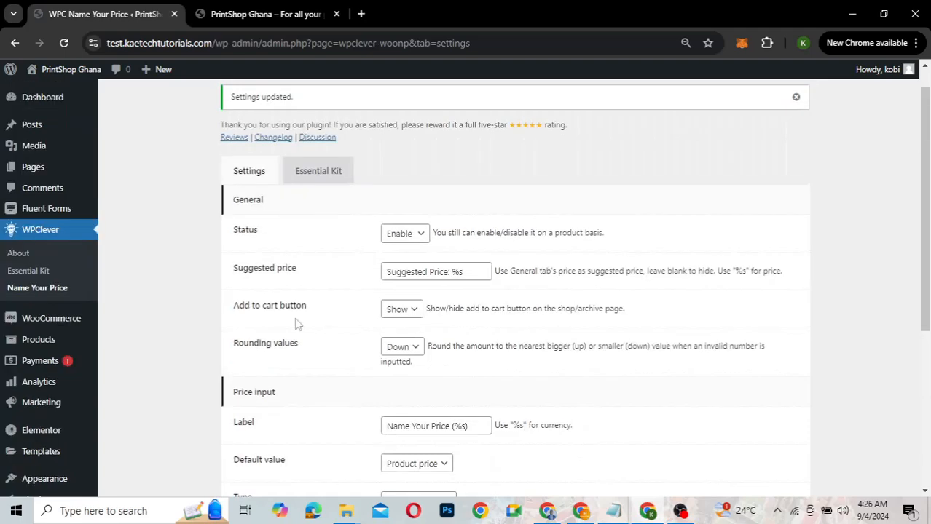
scroll(297, 324, "down", 1)
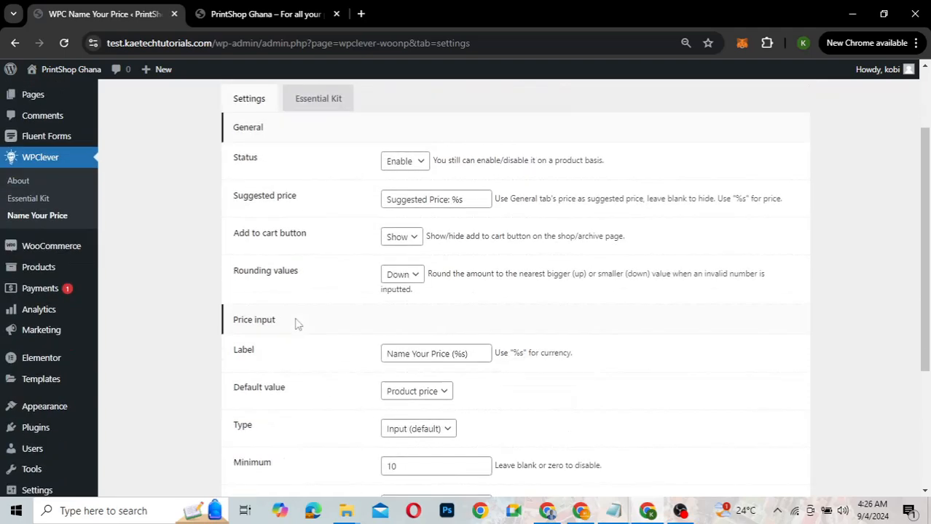
scroll(297, 324, "up", 2)
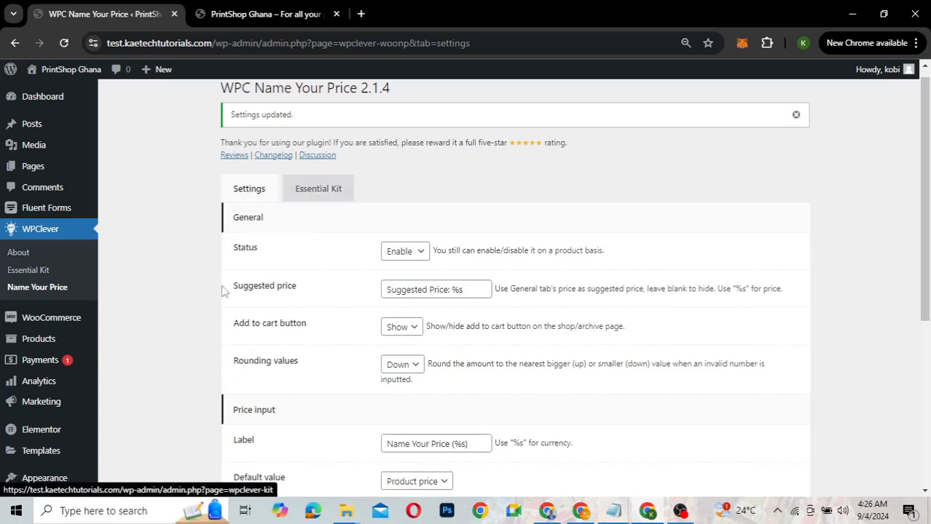
Browse the Essential Kit plugin cards, such as Smart Wishlist and Product Bundles
left_click(321, 192)
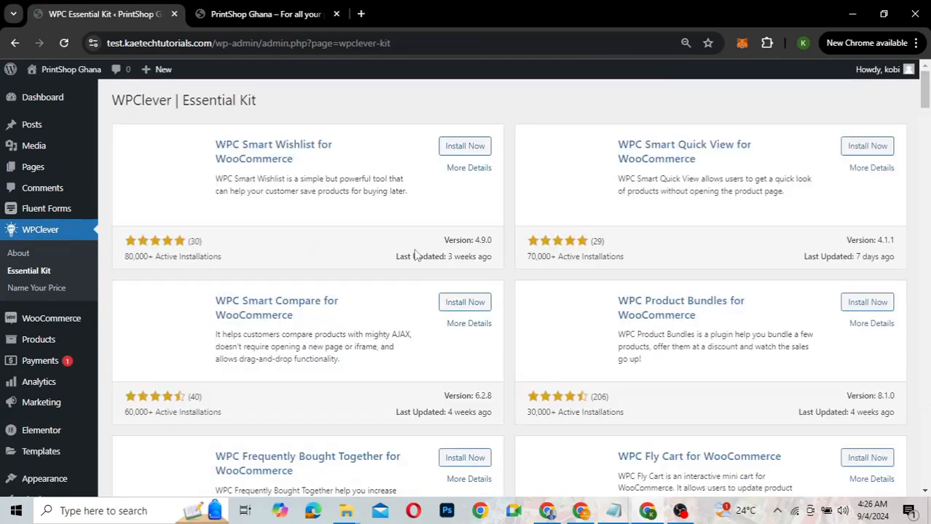
scroll(567, 368, "down", 5)
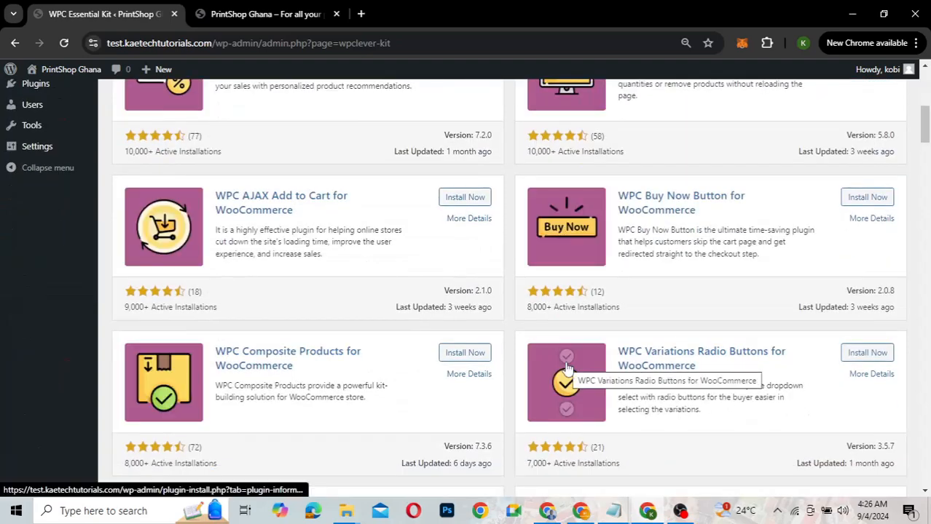
scroll(567, 367, "up", 4)
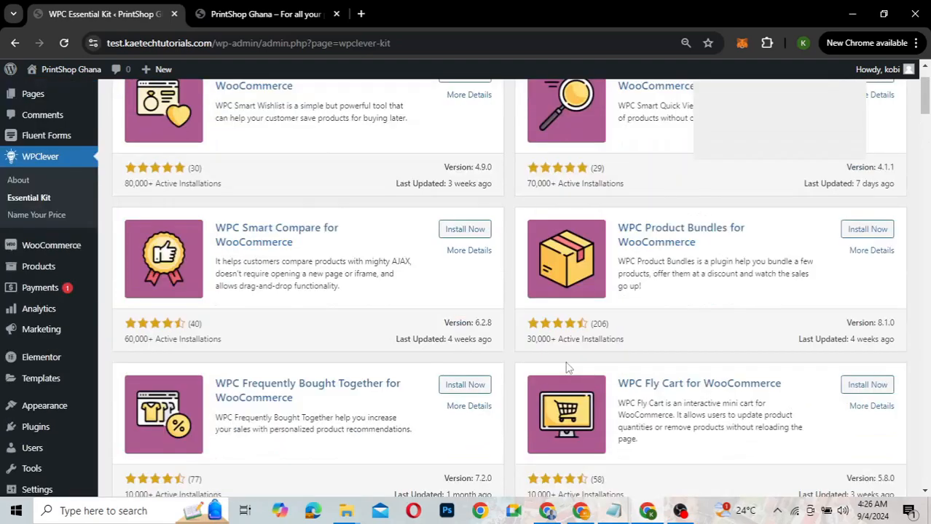
scroll(567, 368, "up", 1)
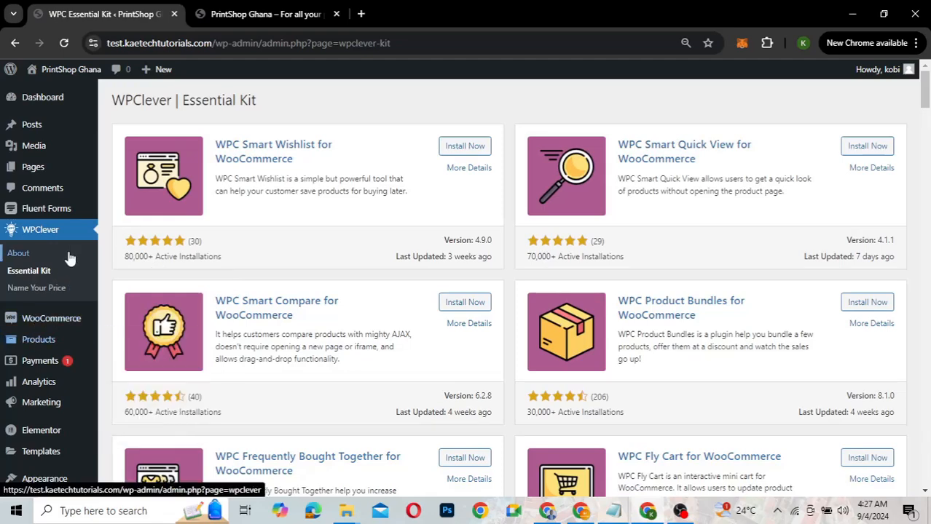
Reload the PrintShop Ghana storefront and open the I see you product page
left_click(267, 14)
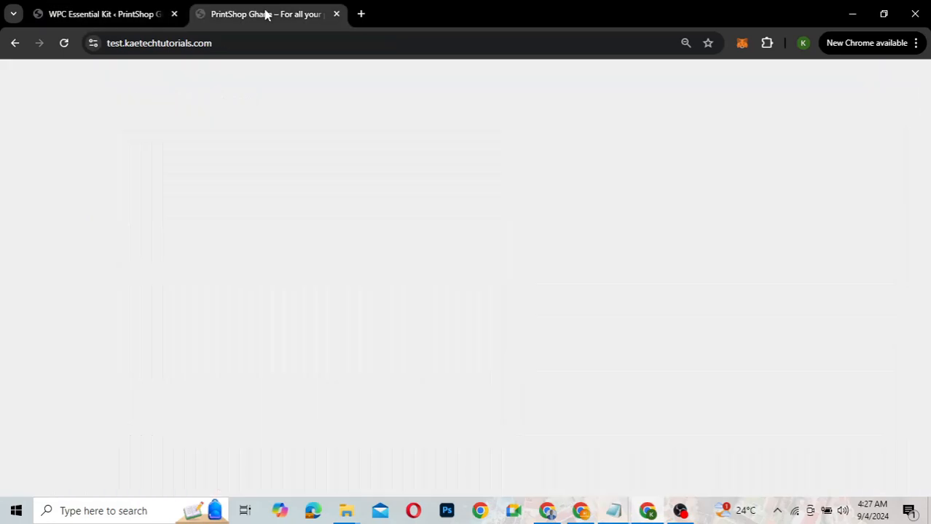
left_click(63, 44)
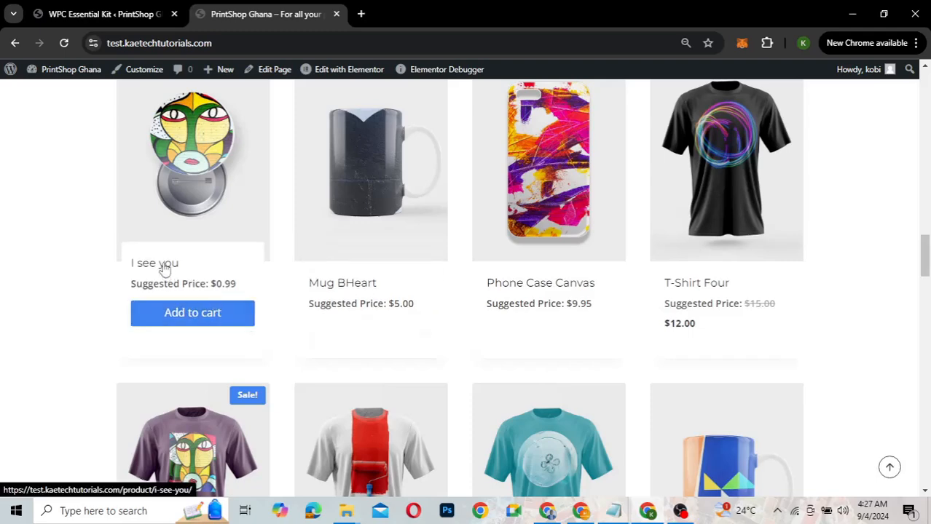
left_click(165, 266)
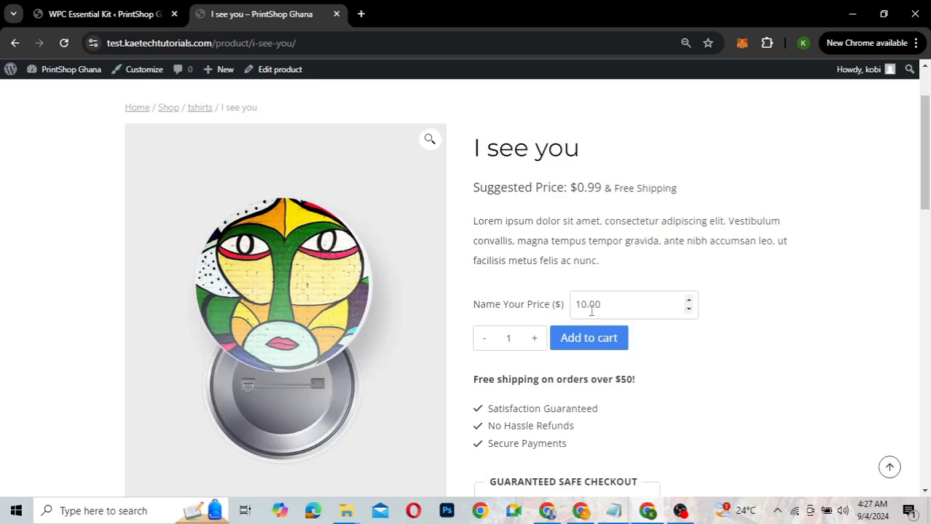
Enter 5 as the named price and watch it revert to the 10.00 minimum
left_click(607, 304)
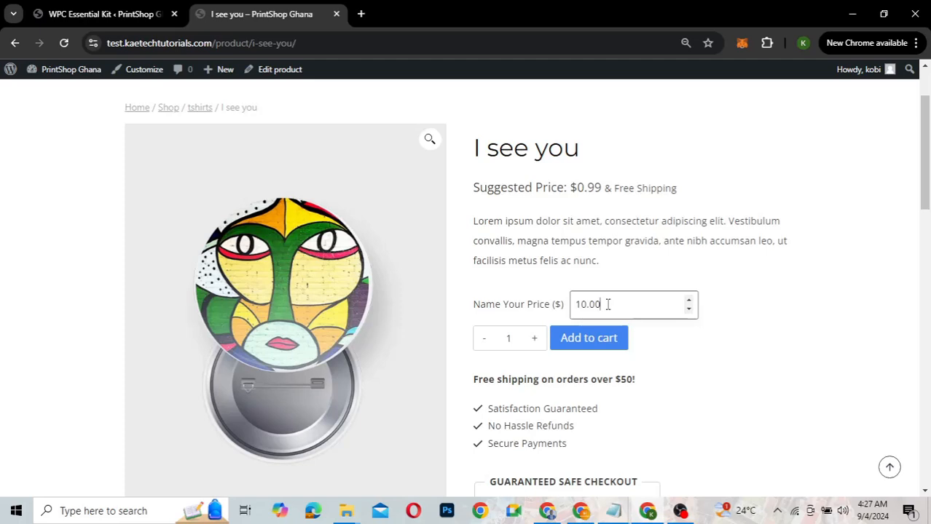
key("BackSpace")
key("BackSpace")
type("5")
left_click(681, 352)
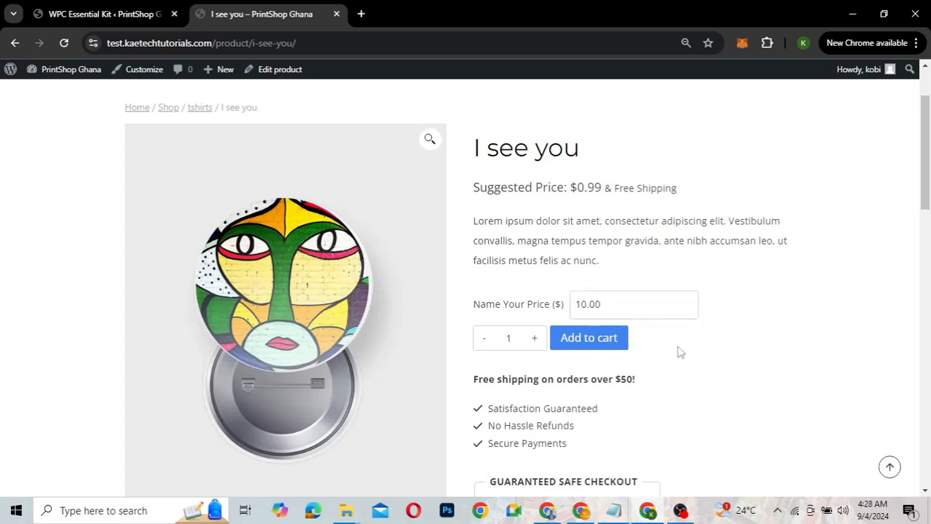
Enter 25 as the named price and confirm it stays at 25.00
left_click(615, 303)
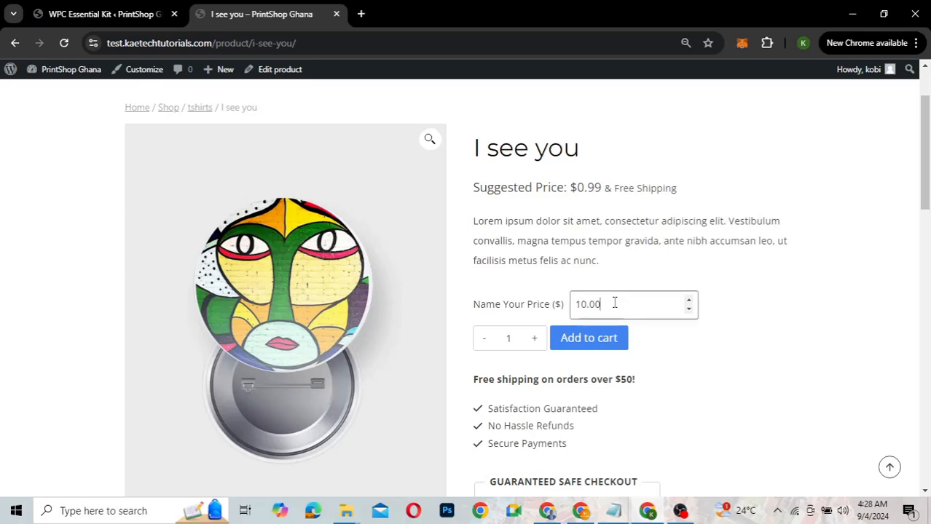
key("BackSpace")
key("BackSpace")
key("BackSpace")
key("BackSpace")
key("BackSpace")
type("25")
left_click(681, 346)
left_click(480, 214)
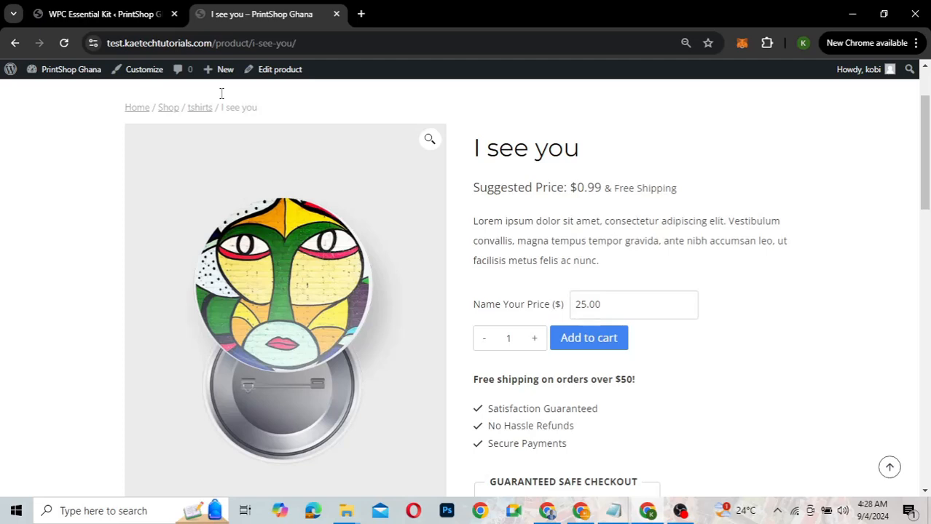
In the admin, go to Products > All Products and edit 'I see you'
left_click(108, 15)
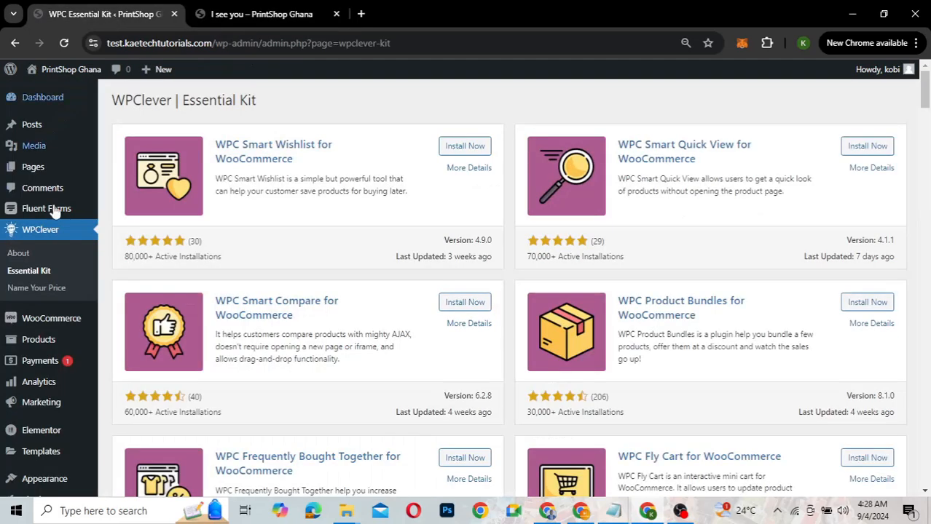
mouse_move(45, 339)
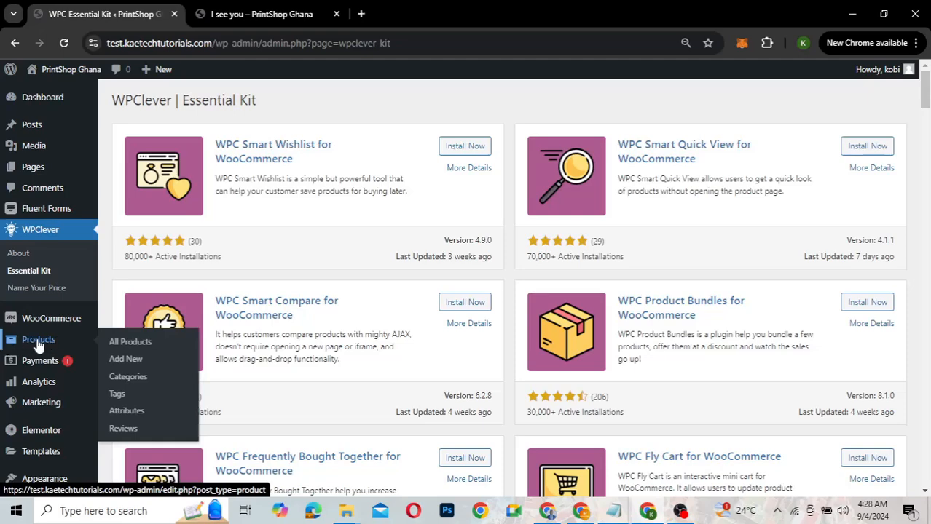
left_click(116, 345)
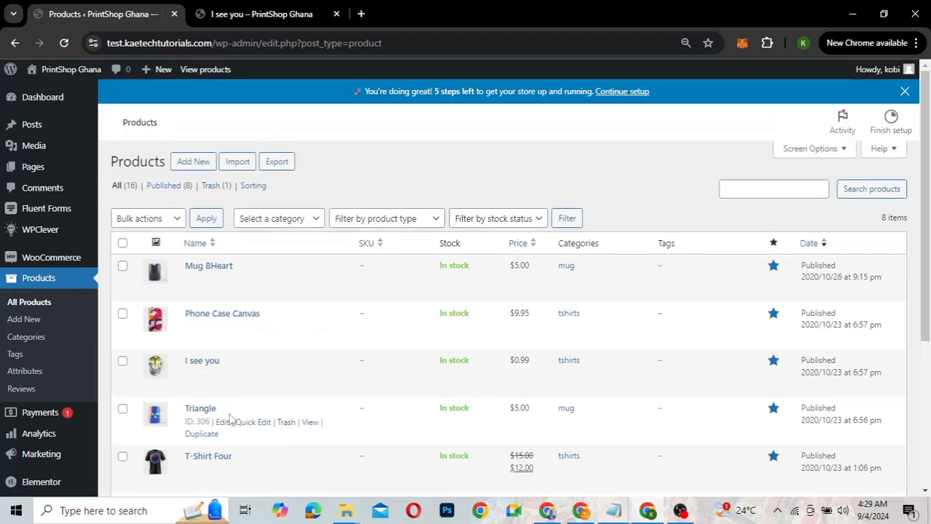
scroll(229, 419, "down", 2)
left_click(222, 264)
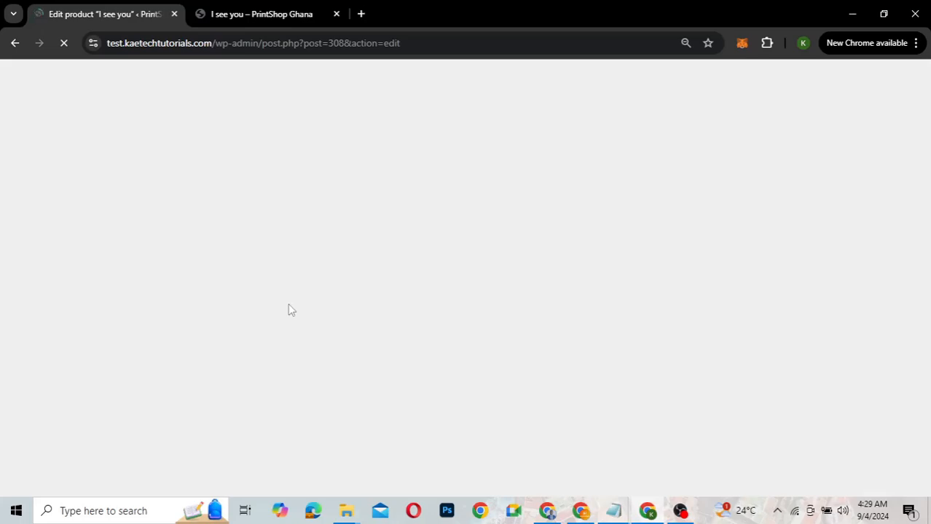
Replace the 0.99 Regular price with 15 in Product data > General
scroll(288, 310, "down", 3)
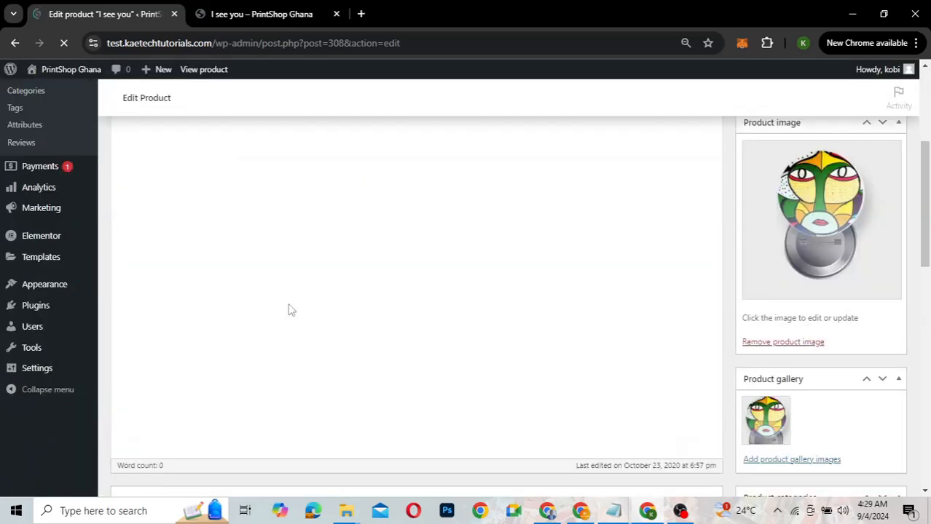
scroll(288, 310, "up", 3)
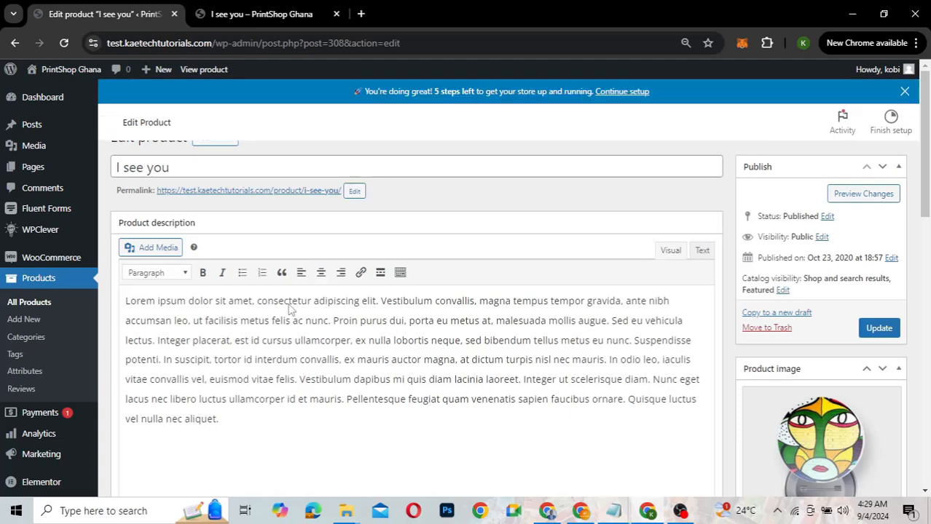
scroll(288, 311, "down", 7)
scroll(289, 311, "up", 2)
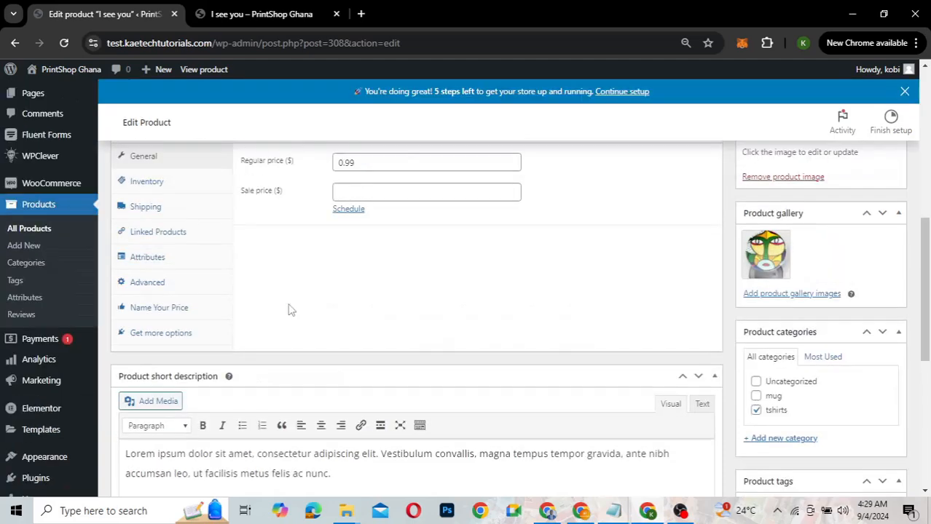
scroll(288, 310, "down", 1)
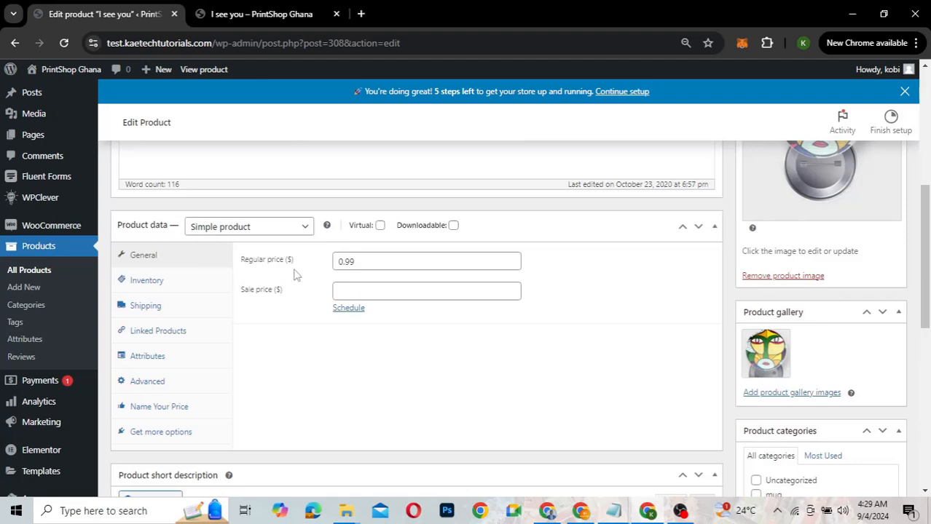
left_click(362, 262)
key("BackSpace")
key("BackSpace")
key("BackSpace")
key("BackSpace")
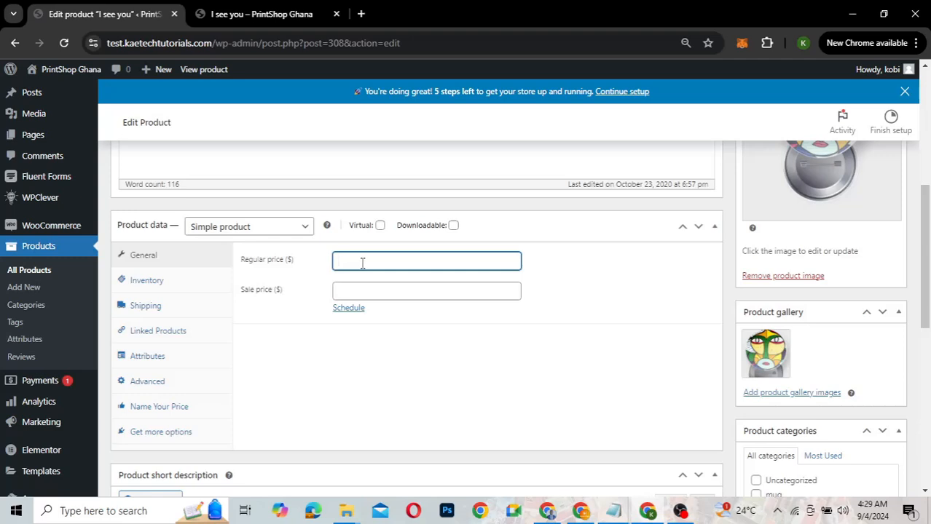
type("15")
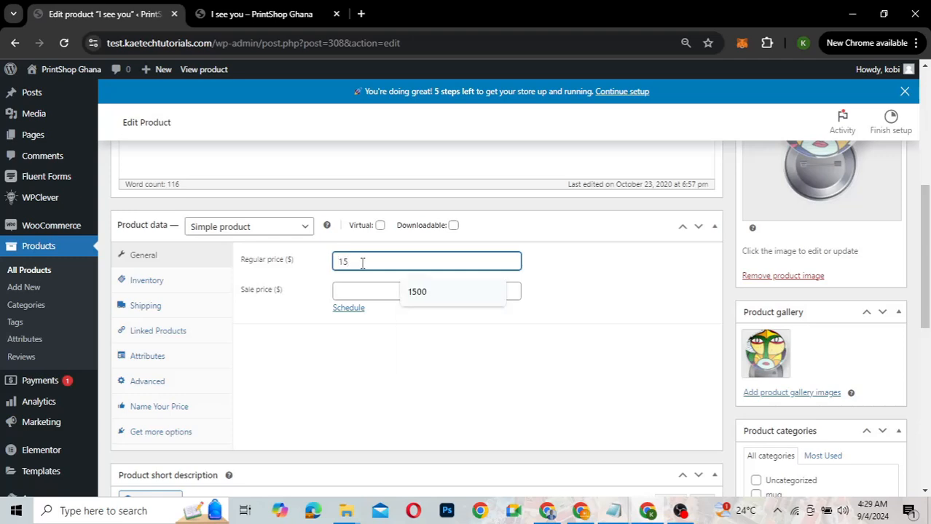
left_click(278, 324)
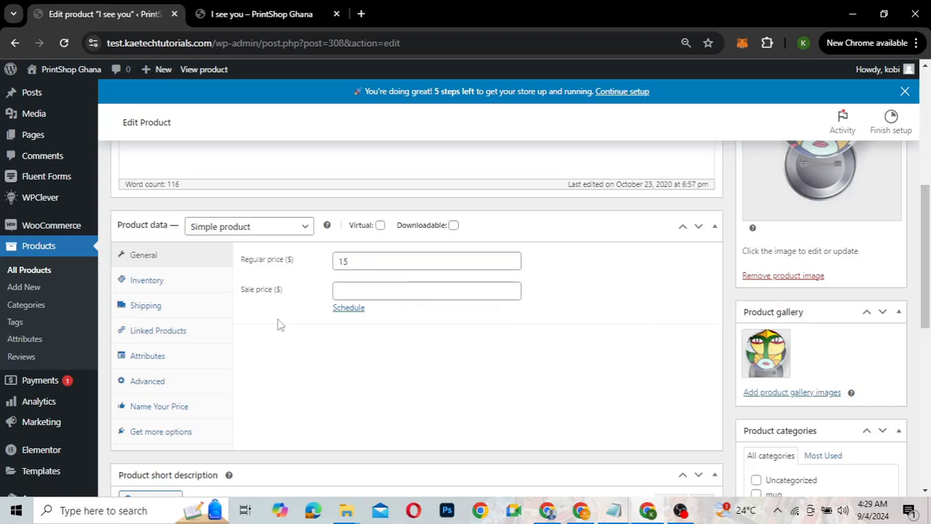
scroll(278, 324, "down", 1)
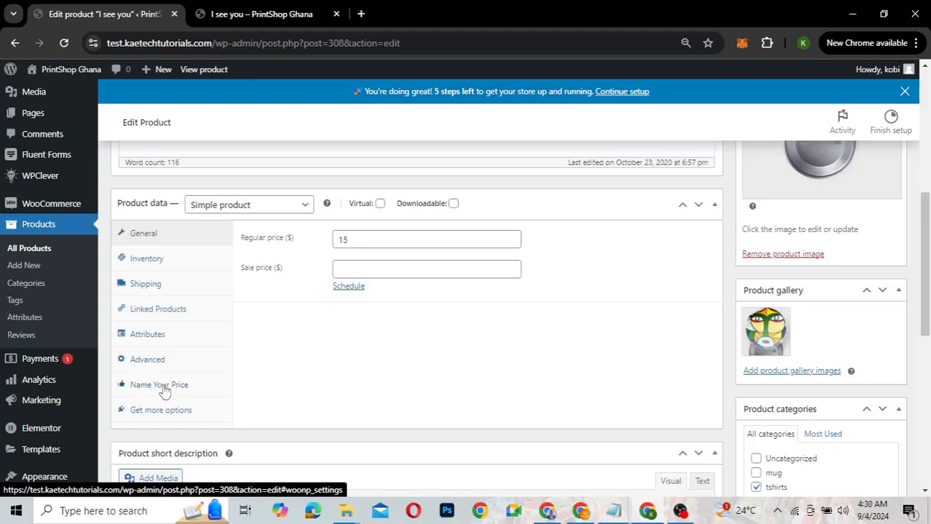
Overwrite the default Name Your Price settings for 'I see you' with a minimum of 15
left_click(165, 391)
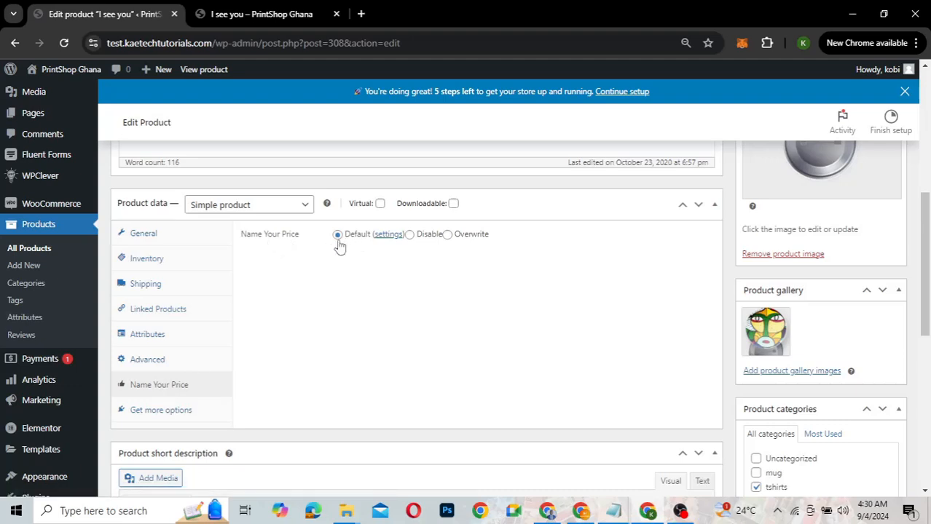
left_click(447, 239)
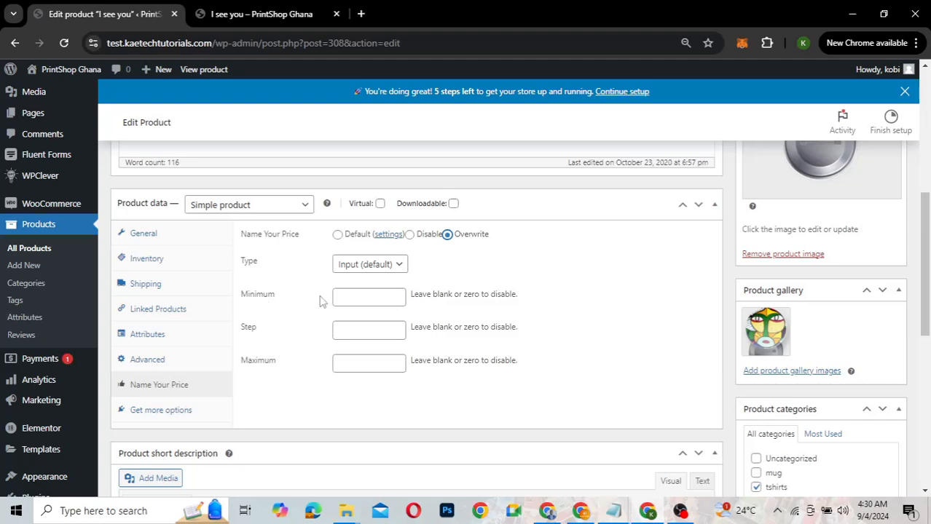
left_click(348, 297)
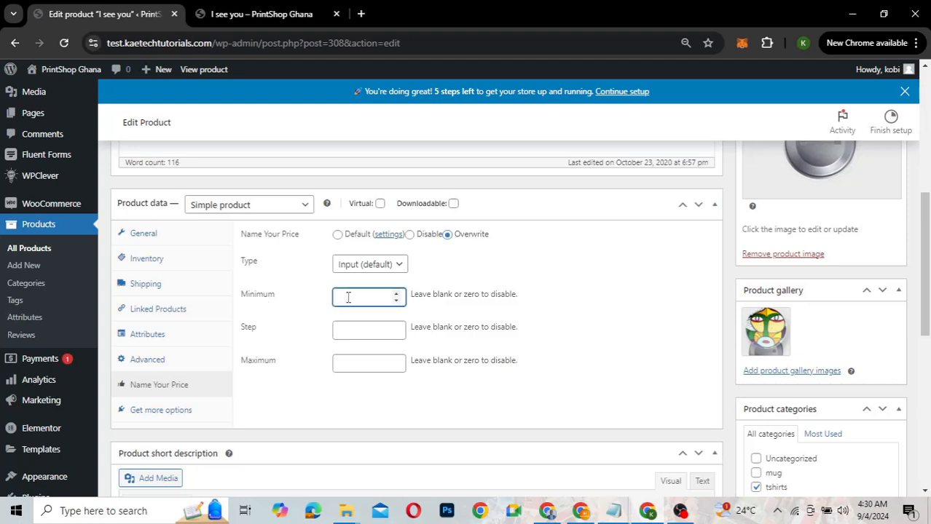
type("15")
left_click(532, 325)
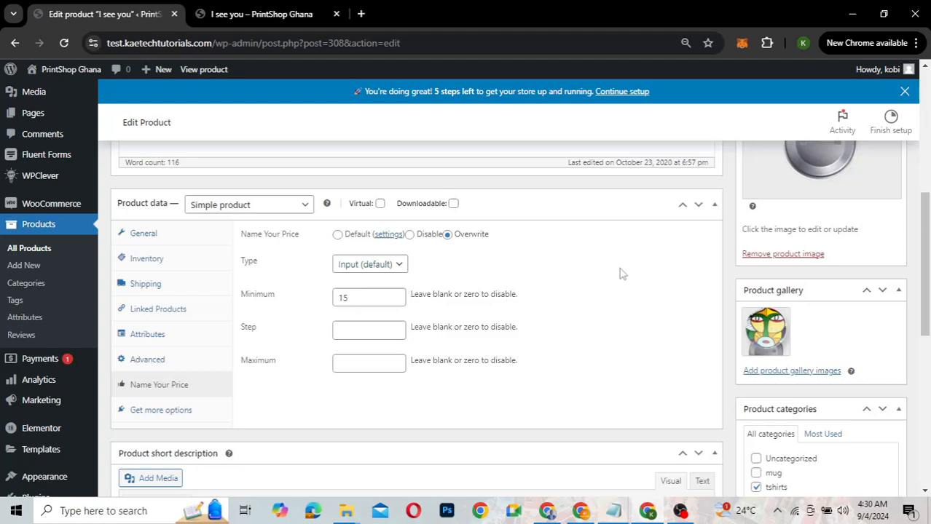
Update the product and return to its storefront page
scroll(621, 274, "up", 5)
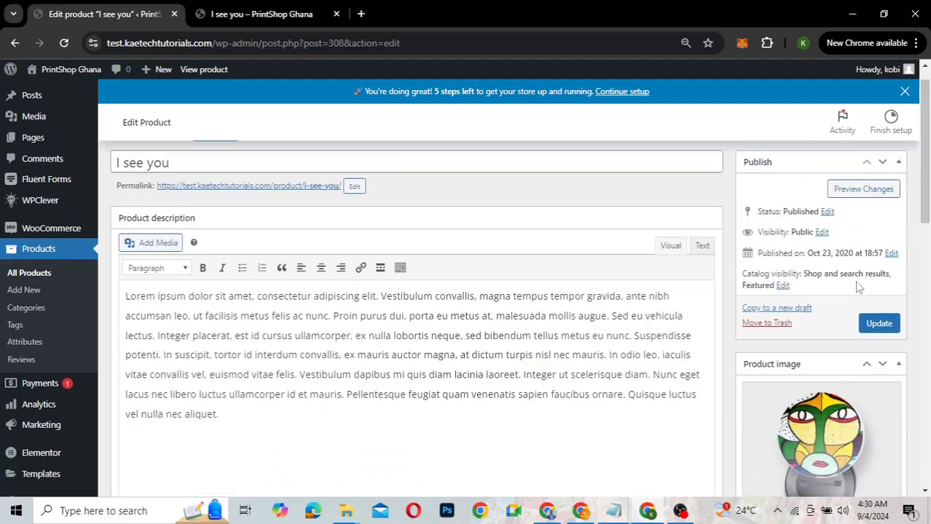
left_click(871, 321)
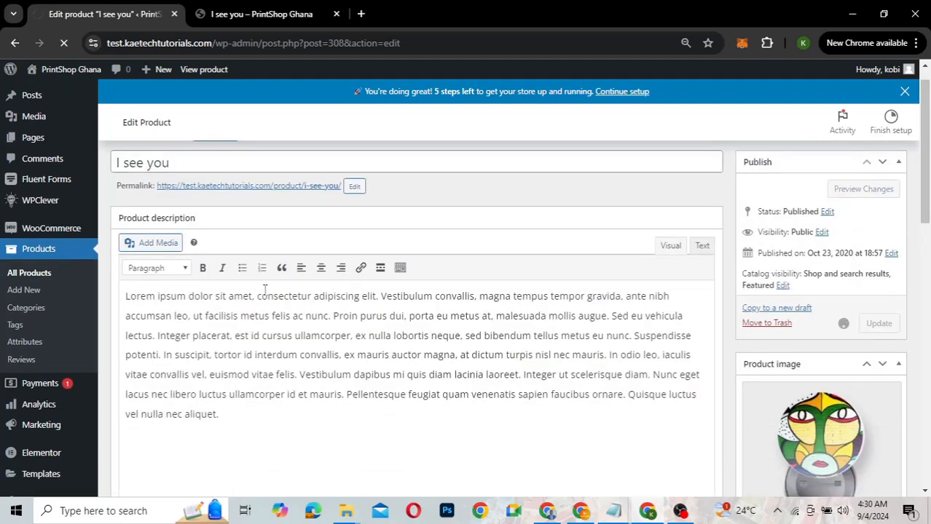
left_click(249, 15)
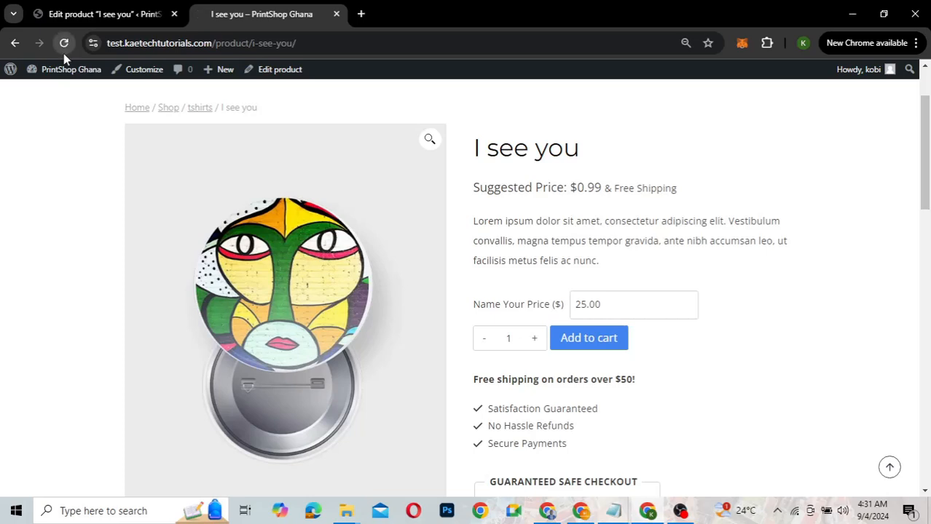
Reload the 'I see you' page, try 10 in the Name Your Price field, then undo back to 15.00
left_click(64, 51)
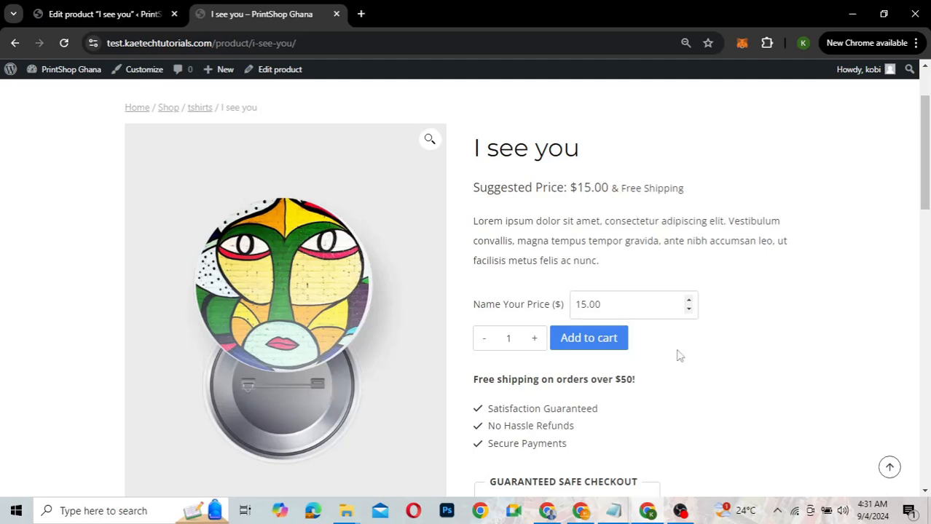
left_click(605, 304)
double_click(605, 304)
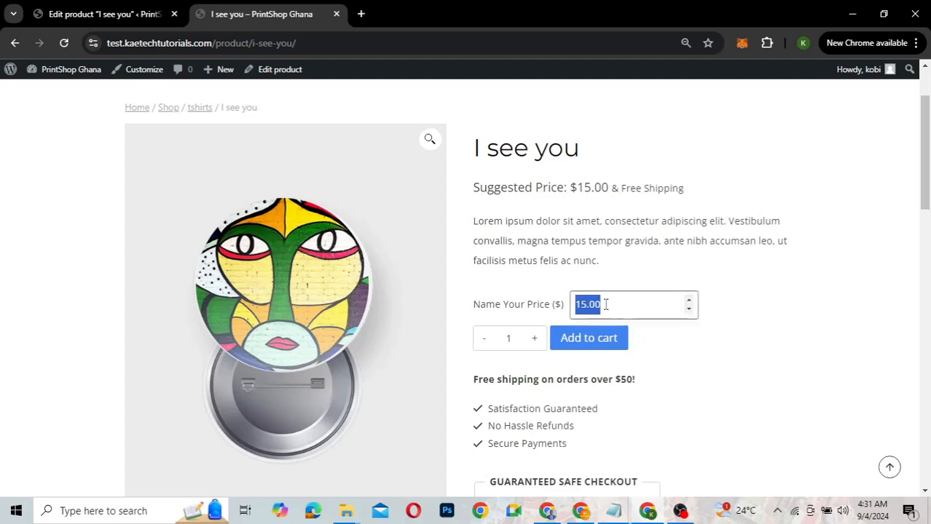
type("10")
key("ctrl+z")
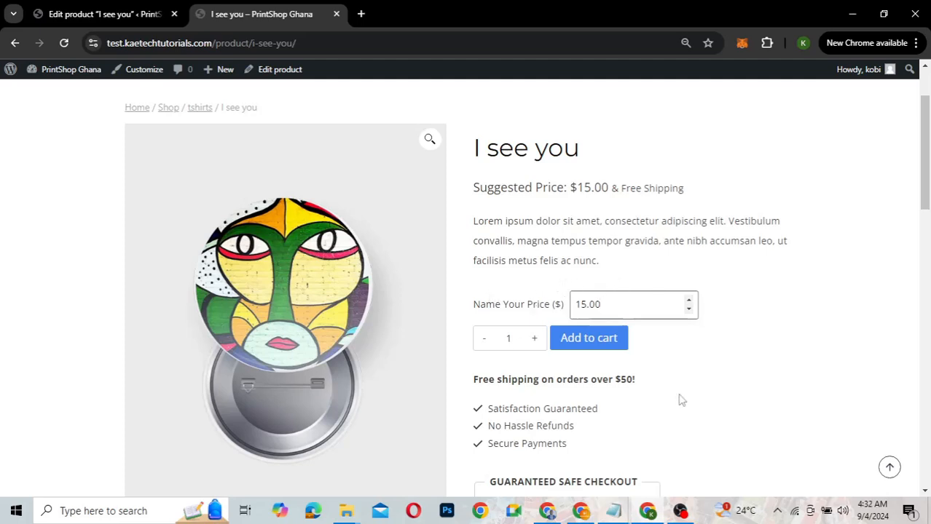
scroll(680, 399, "down", 1)
scroll(680, 399, "down", 3)
scroll(680, 399, "up", 4)
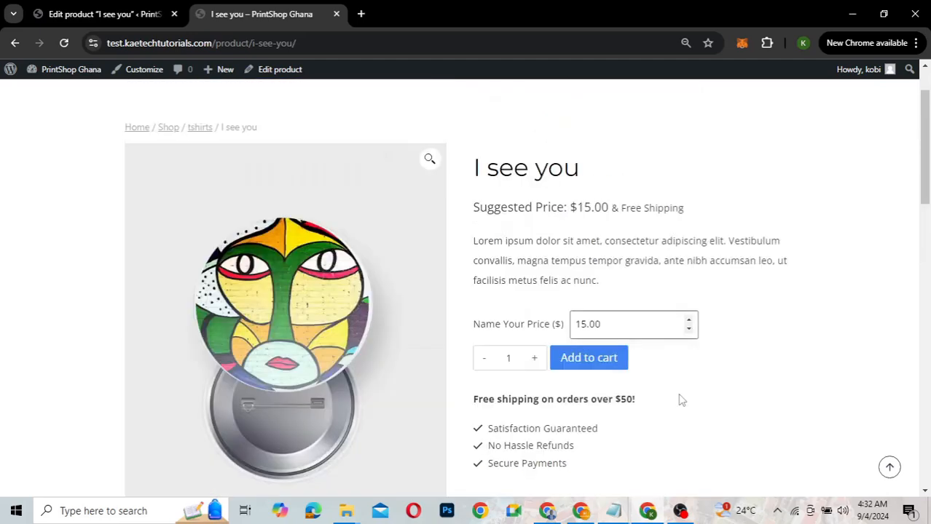